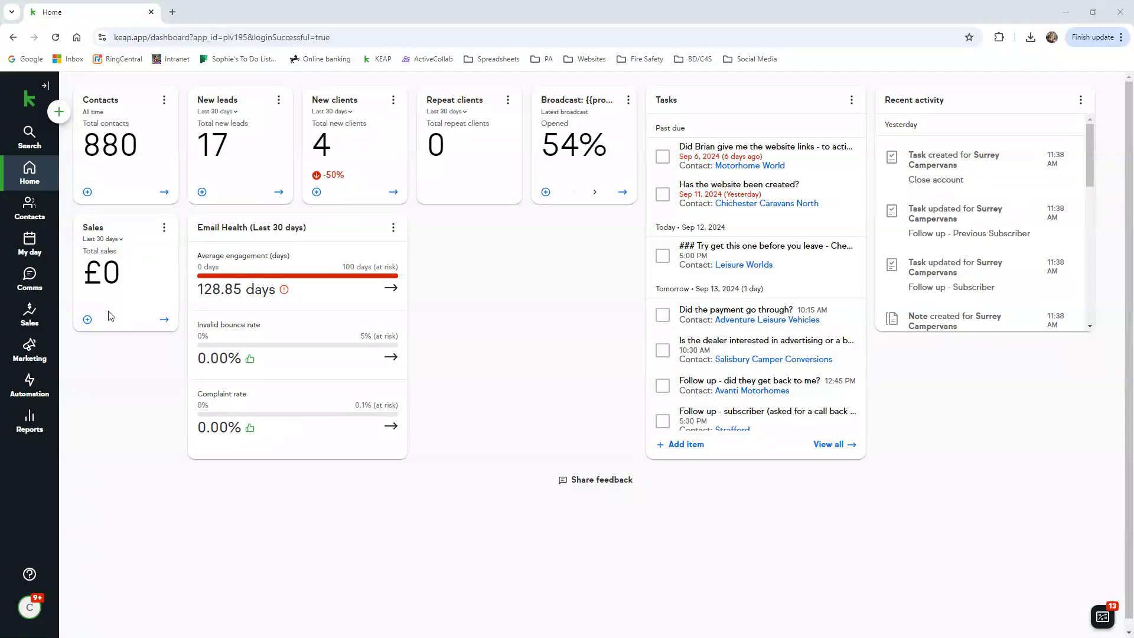
Open the Contacts People list from the left sidebar
left_click(34, 218)
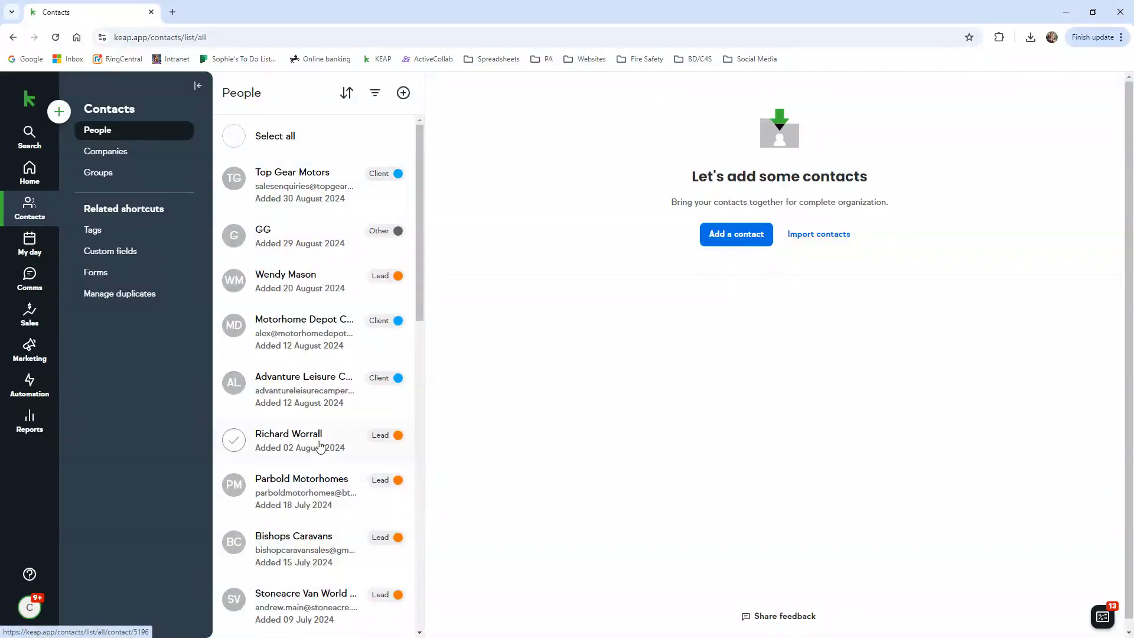
Open the Advanture Leisure Campers contact and show all four of its notes
left_click(318, 403)
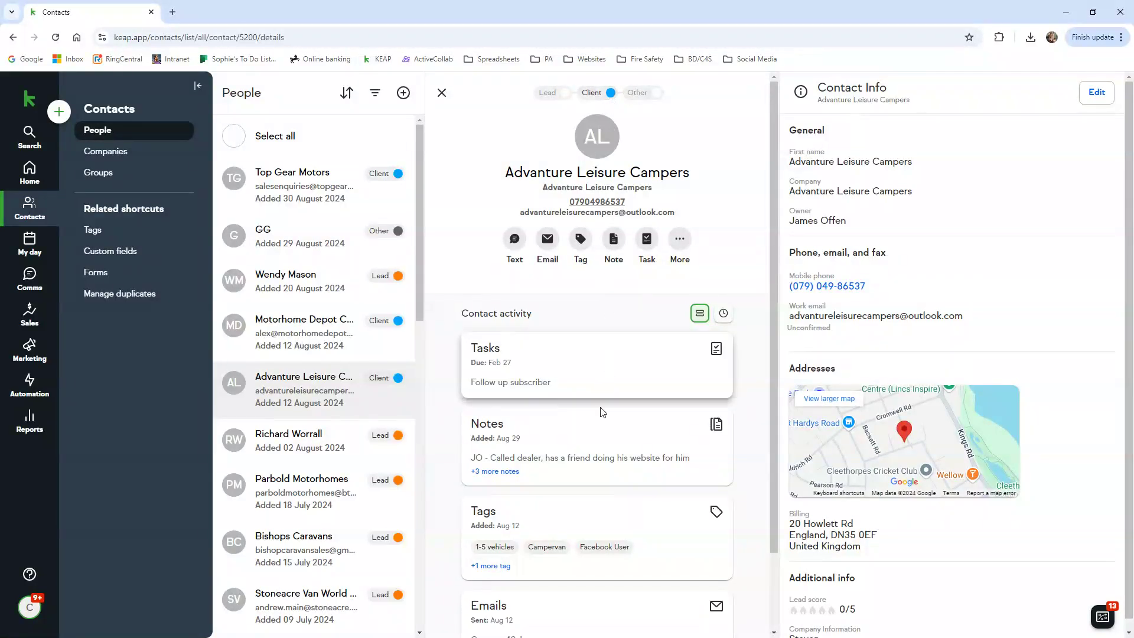
left_click(594, 459)
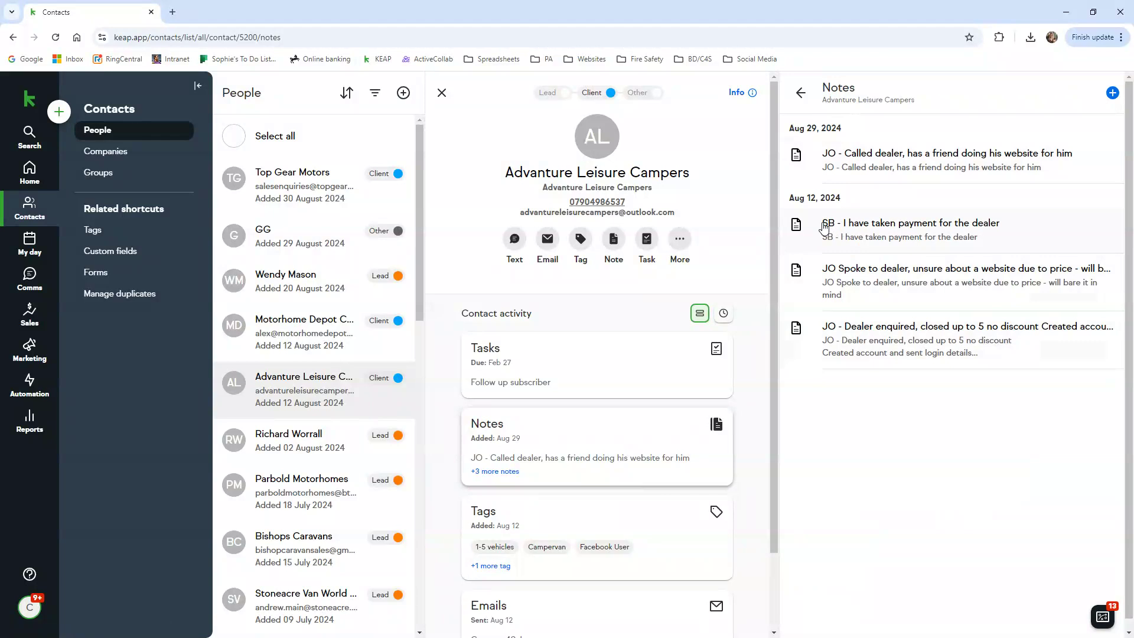
Review the contact's tags, then list its Campers4Sale email sent Aug 12, 2024
scroll(664, 431, "down", 1)
left_click(672, 479)
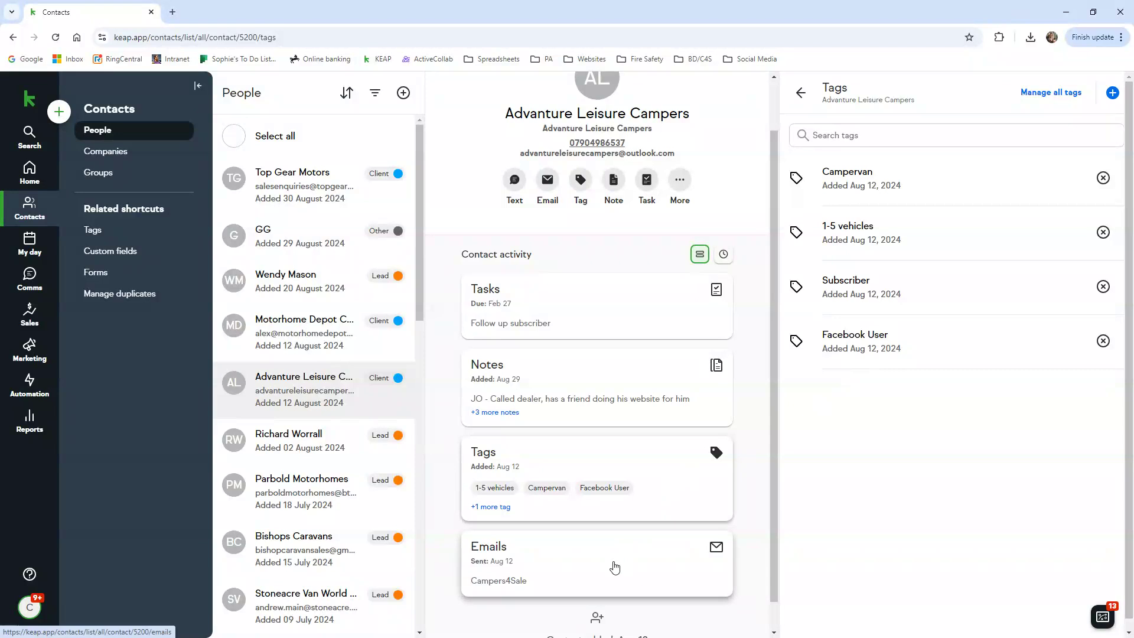
left_click(614, 567)
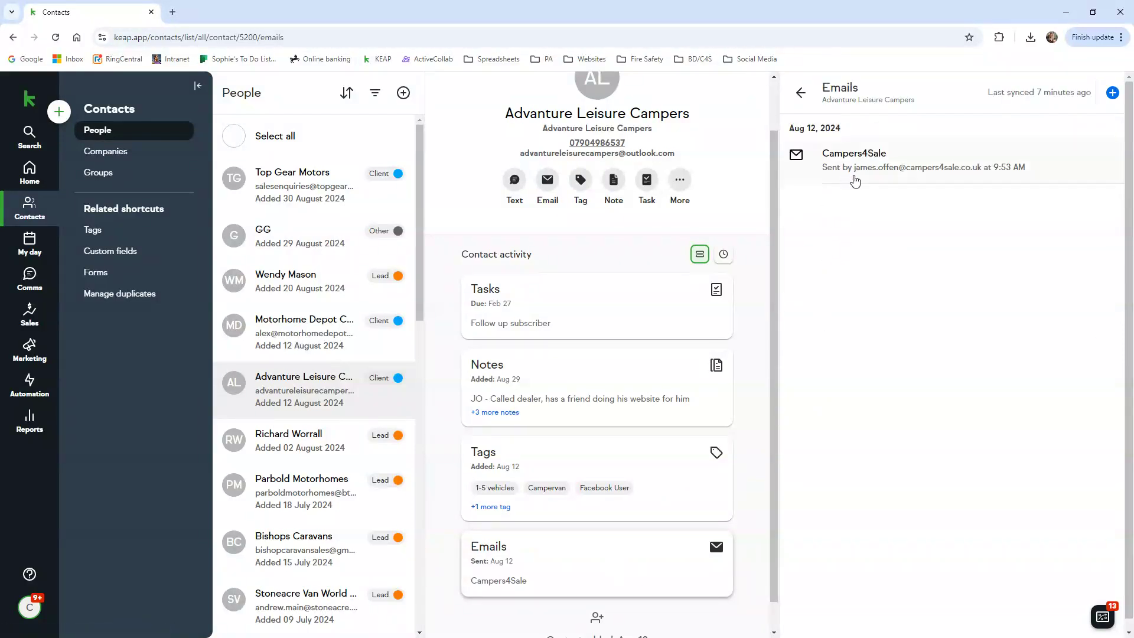
Read and close the Campers4Sale email, select the work email, then show the contact's tasks
left_click(854, 176)
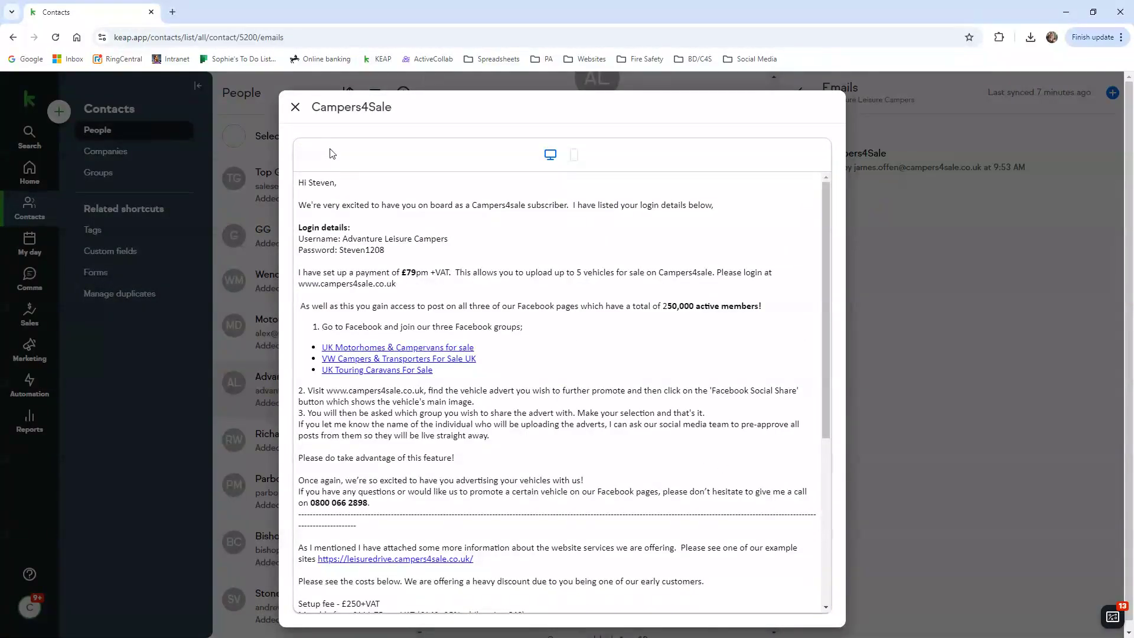
left_click(295, 108)
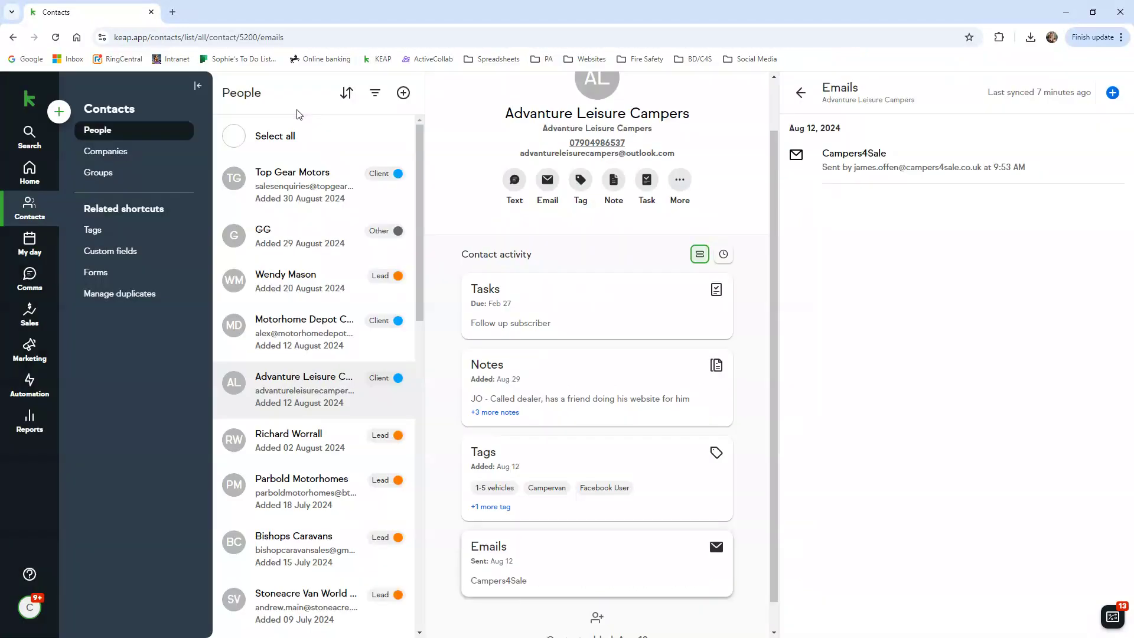
left_click(805, 100)
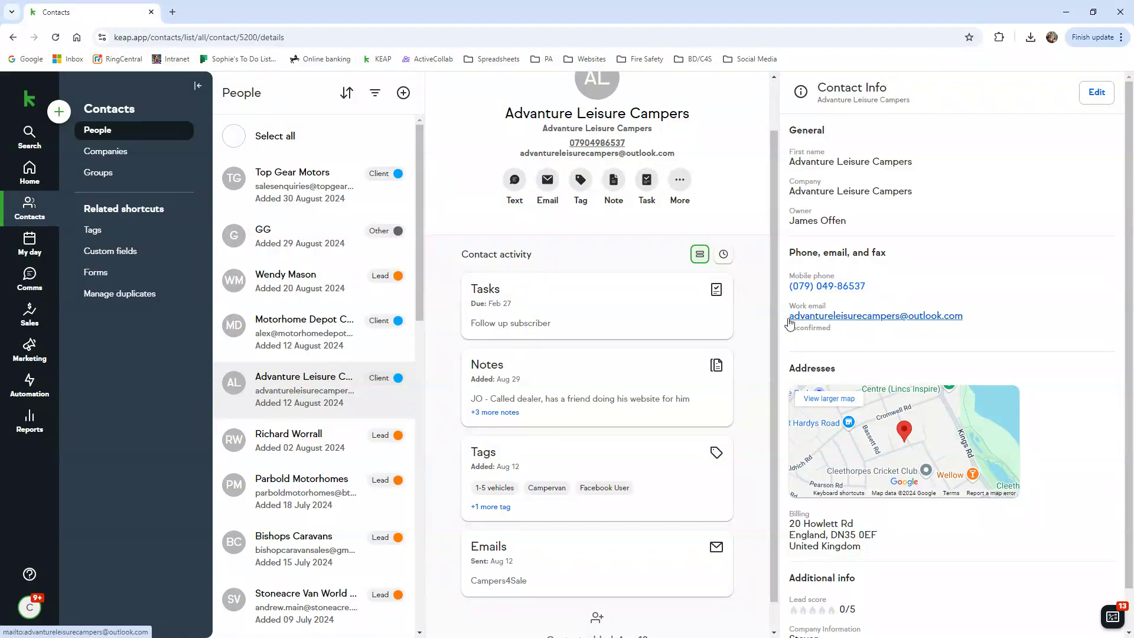
left_click_drag(790, 318, 964, 329)
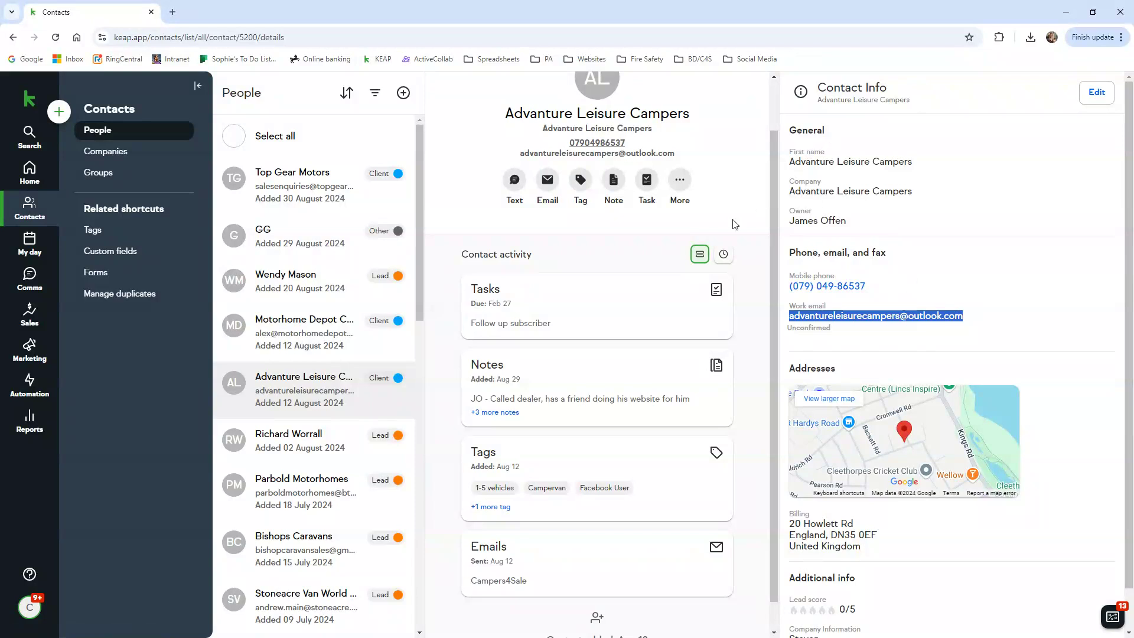
left_click(661, 293)
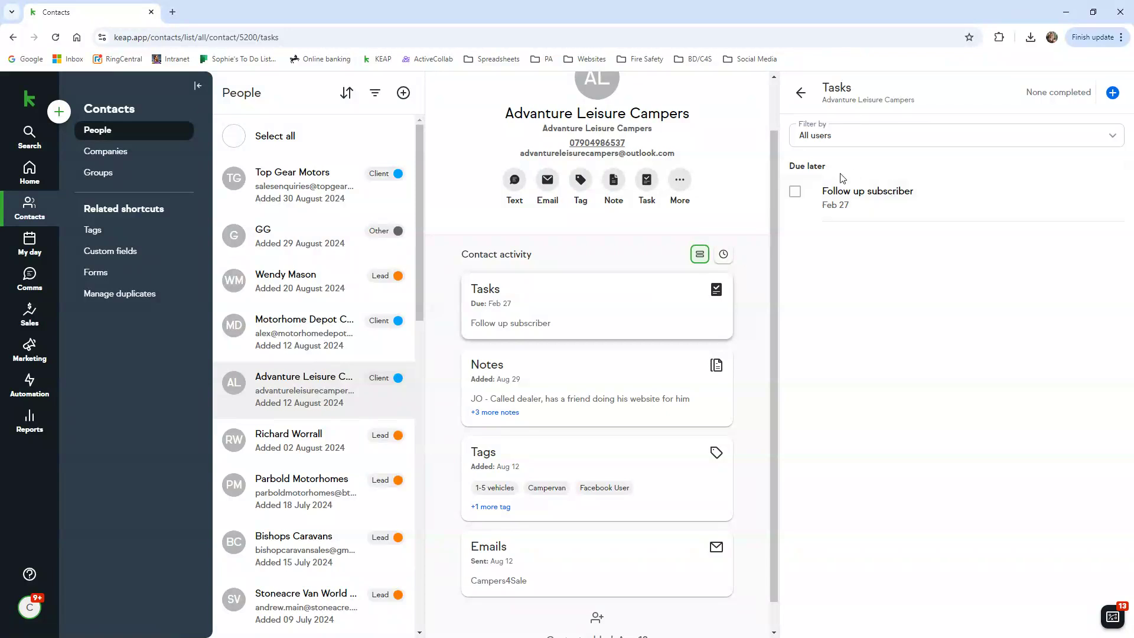
Inspect the Follow up subscriber task's details and close them without changes
left_click(856, 195)
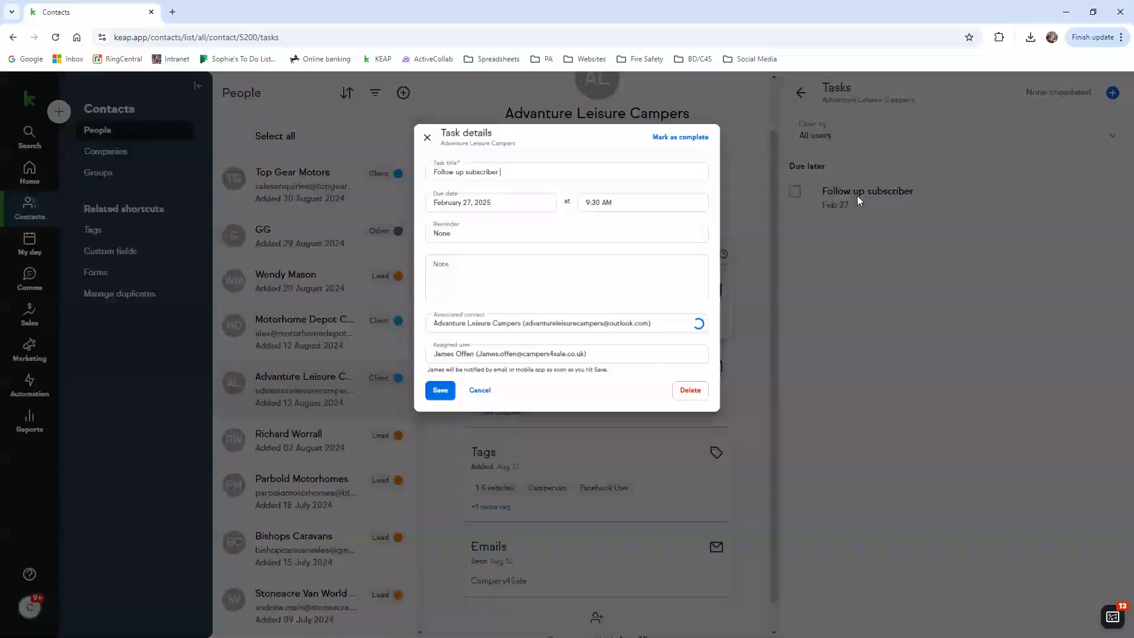
left_click(395, 106)
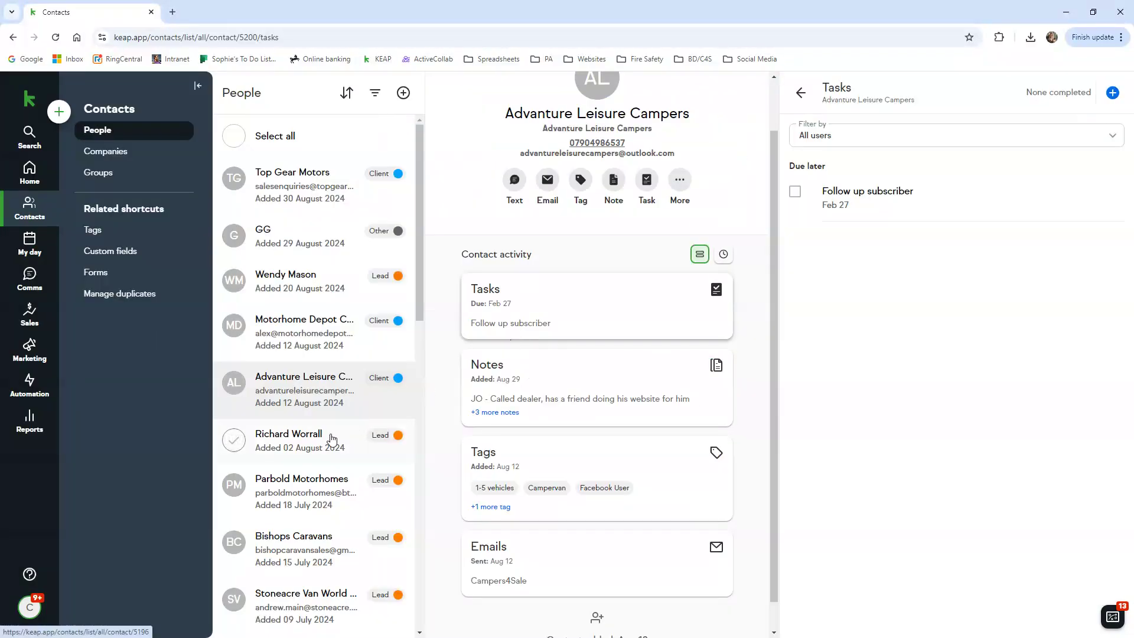
scroll(326, 517, "down", 2)
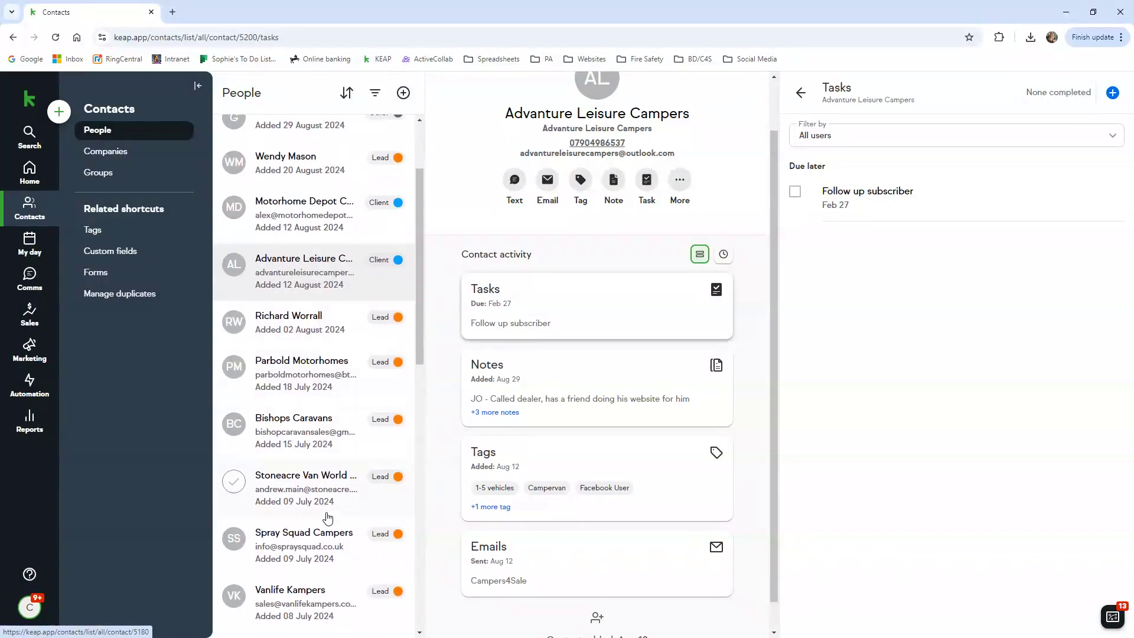
Open Stoneacre Van World - Chesterfield, check its tags, and list its three Campers4sale emails
left_click(329, 489)
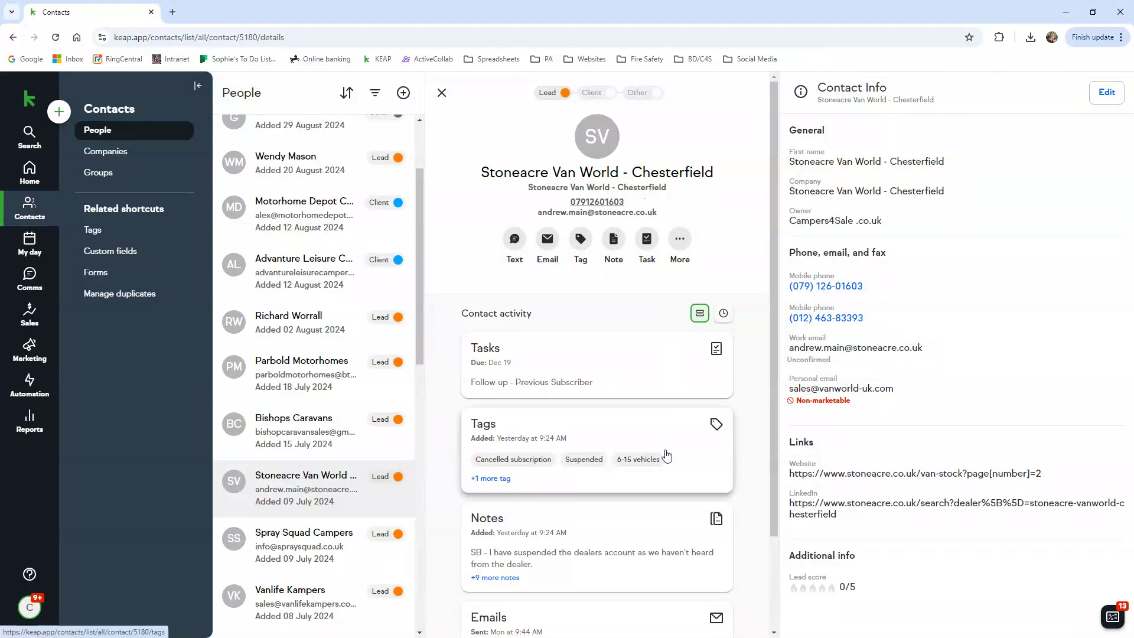
left_click(614, 439)
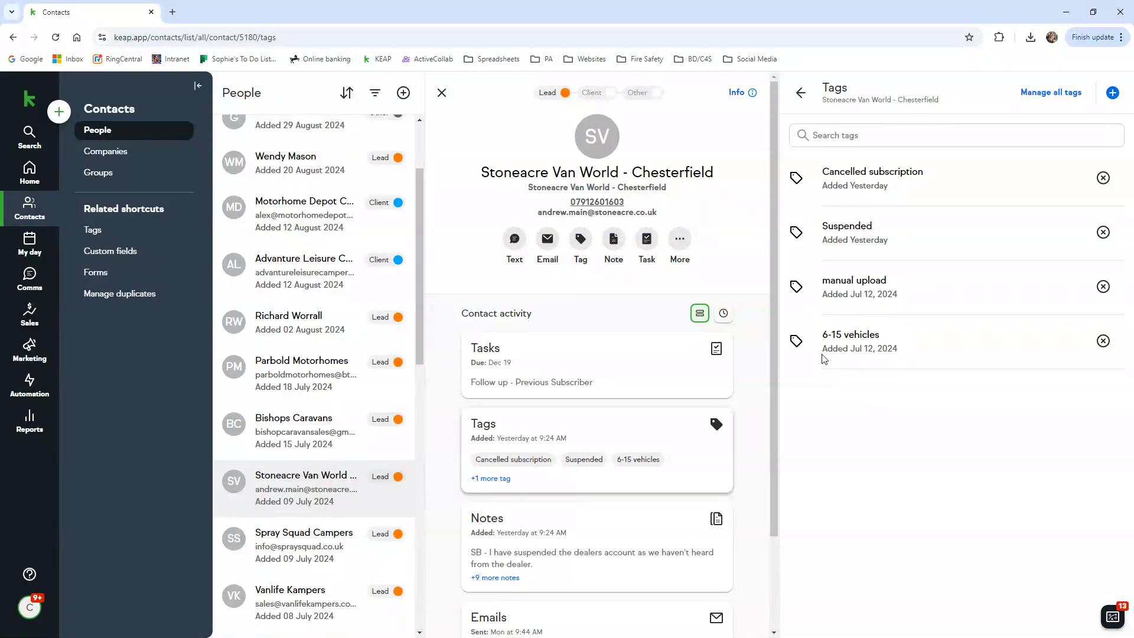
scroll(684, 425, "down", 2)
left_click(650, 524)
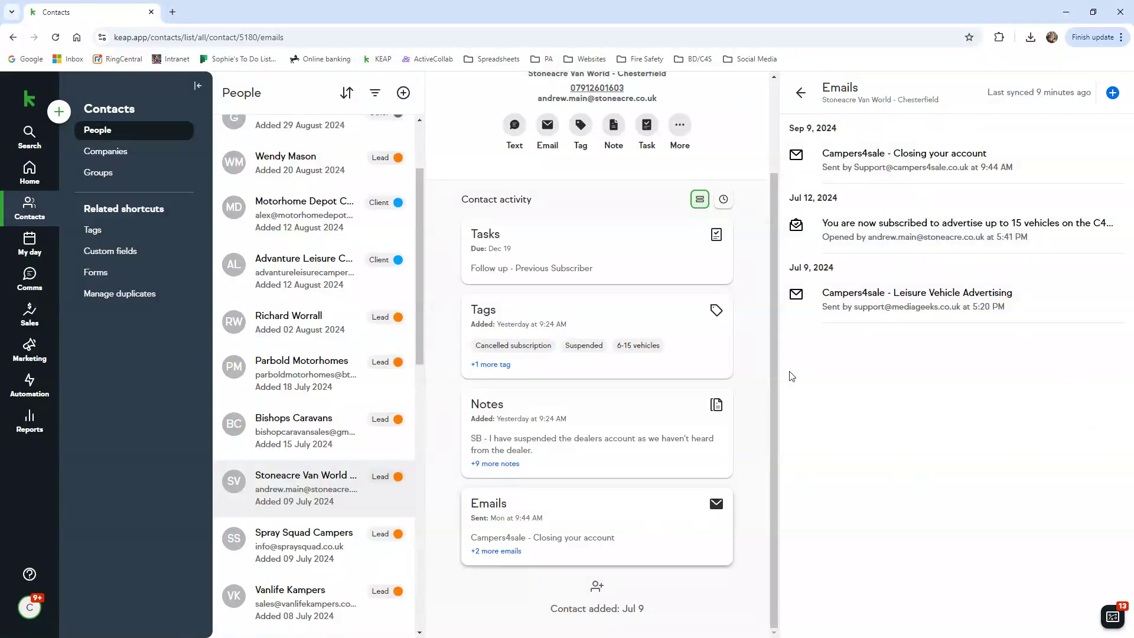
scroll(626, 430, "up", 2)
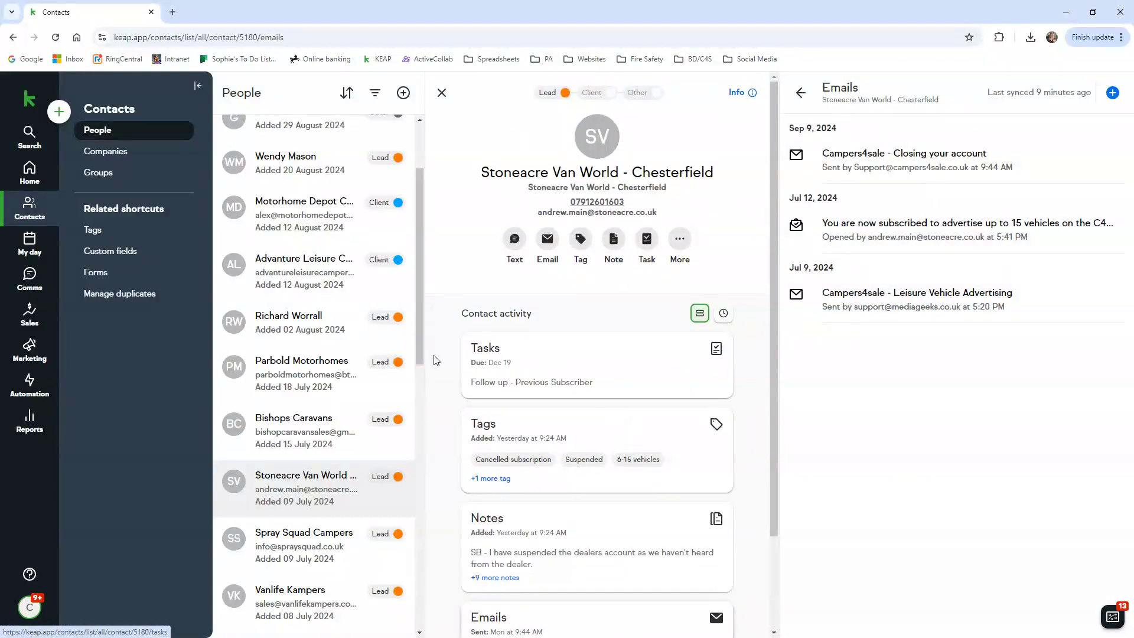
scroll(342, 254, "up", 2)
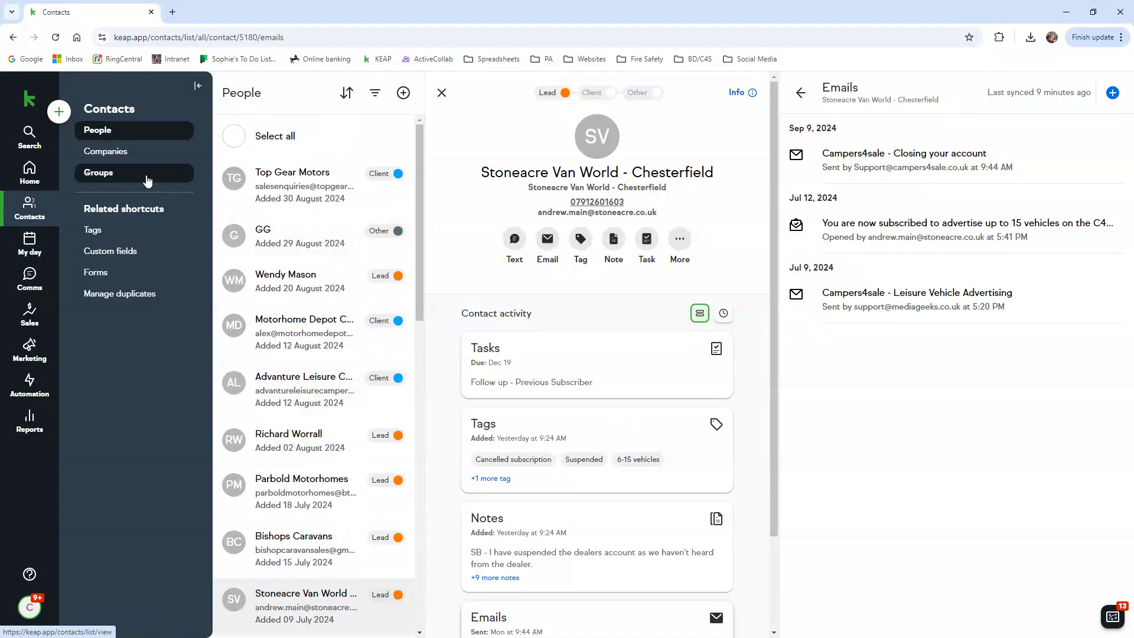
Search the companies list for 'adwic' and open the Adwick Caravans contact record
left_click(139, 155)
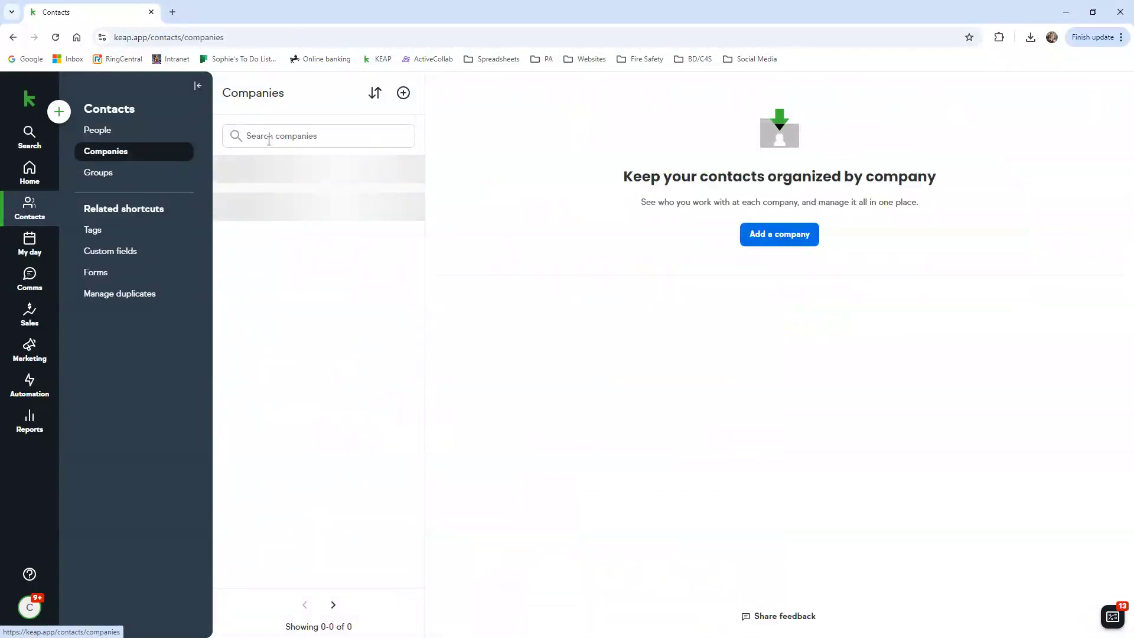
left_click(273, 140)
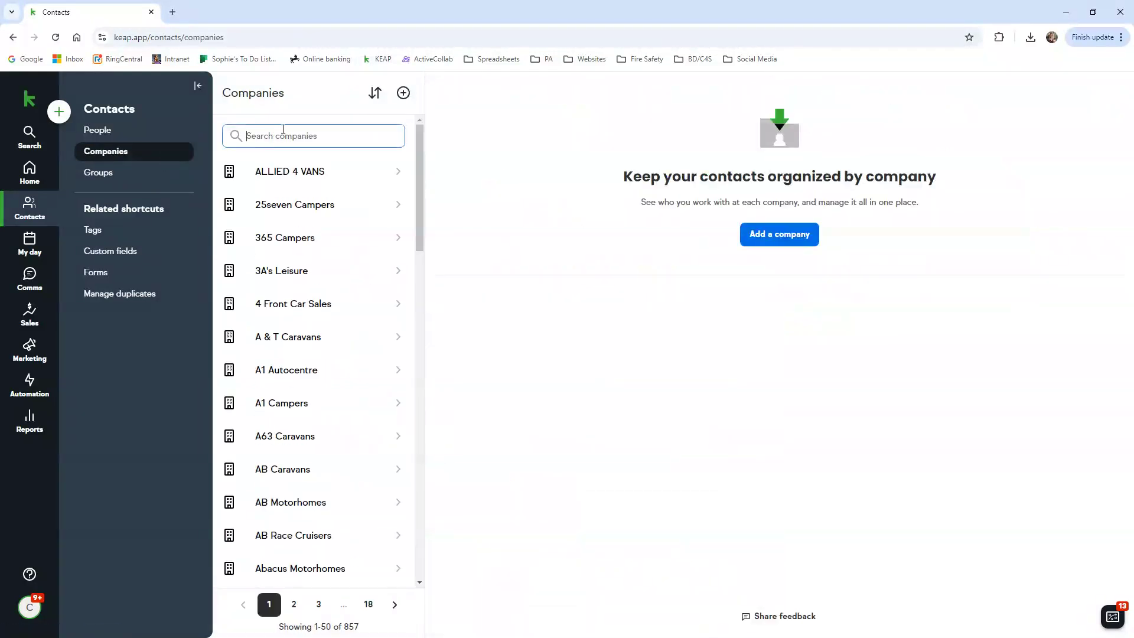
type("ad")
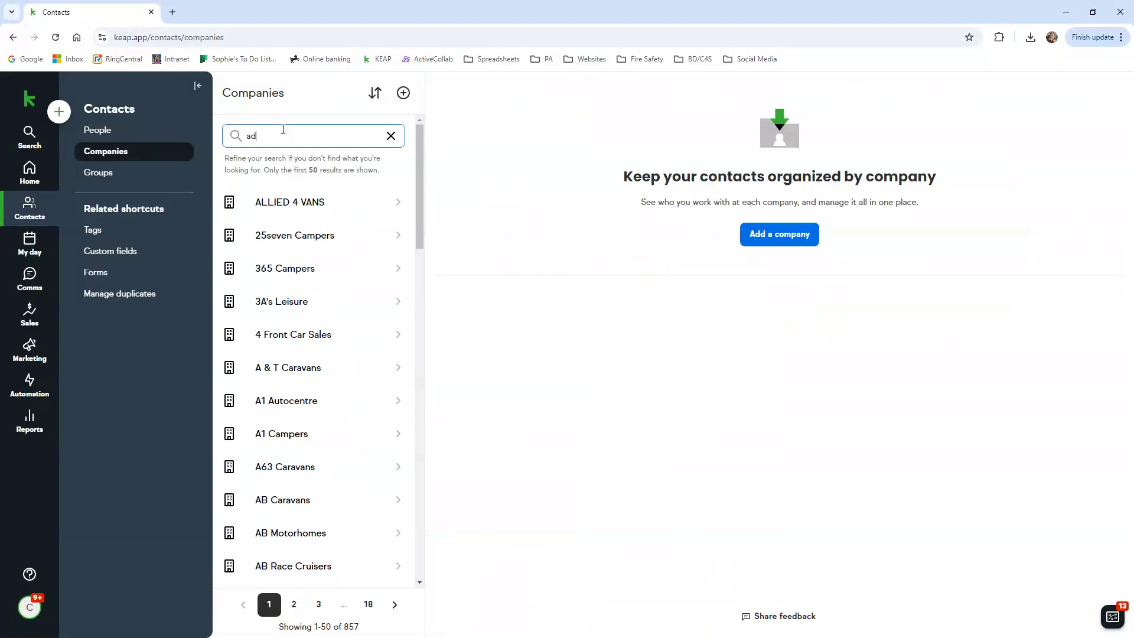
type("wic")
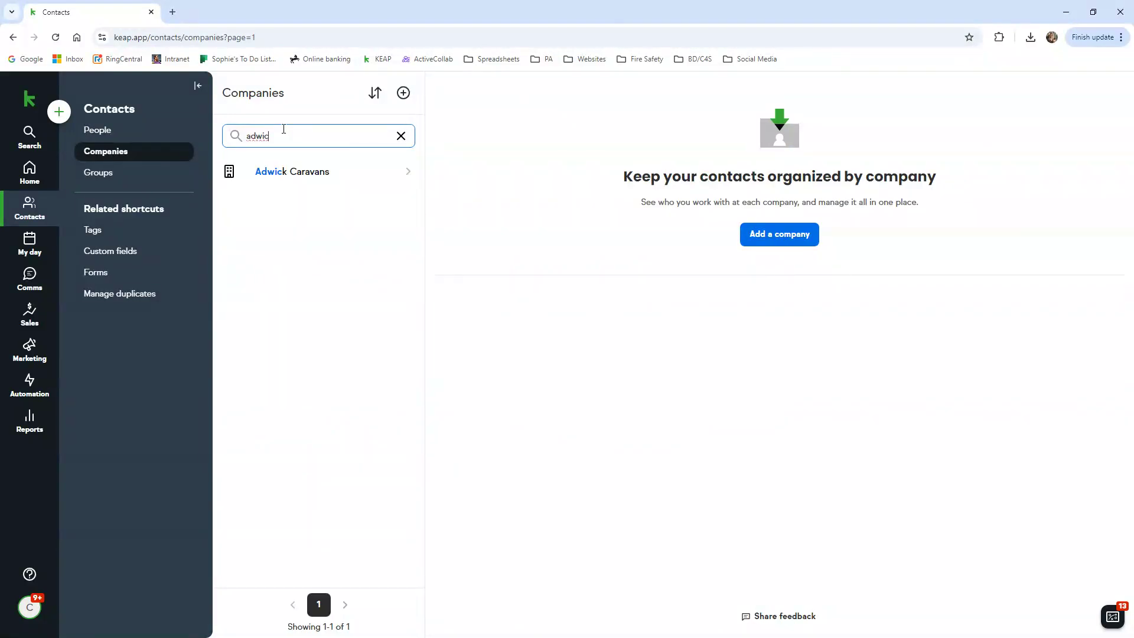
left_click(310, 175)
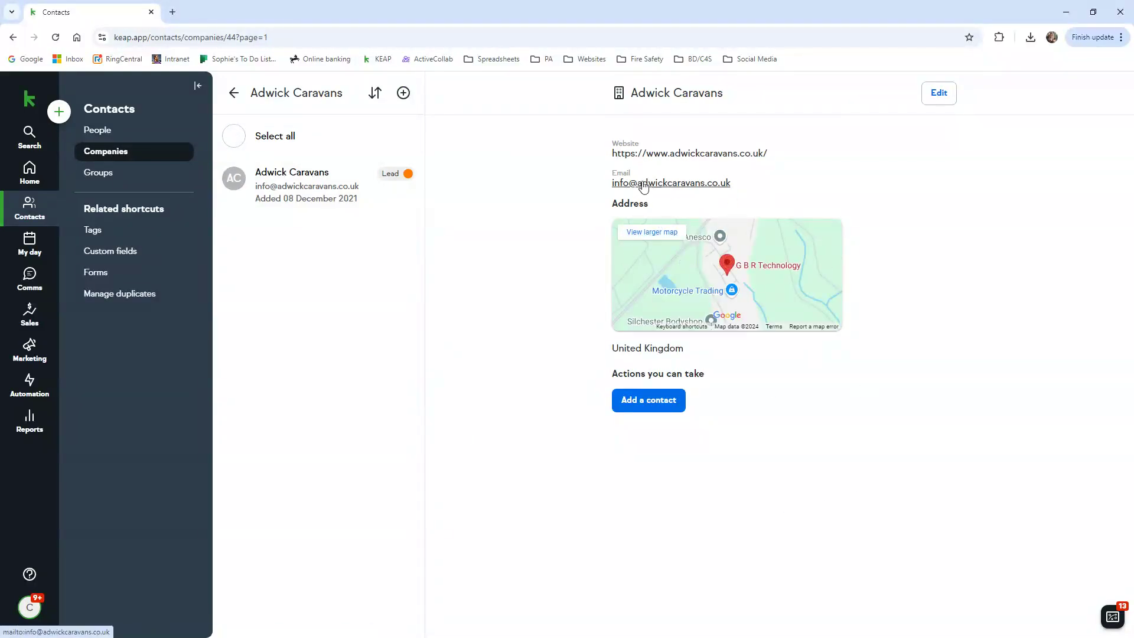
left_click(330, 195)
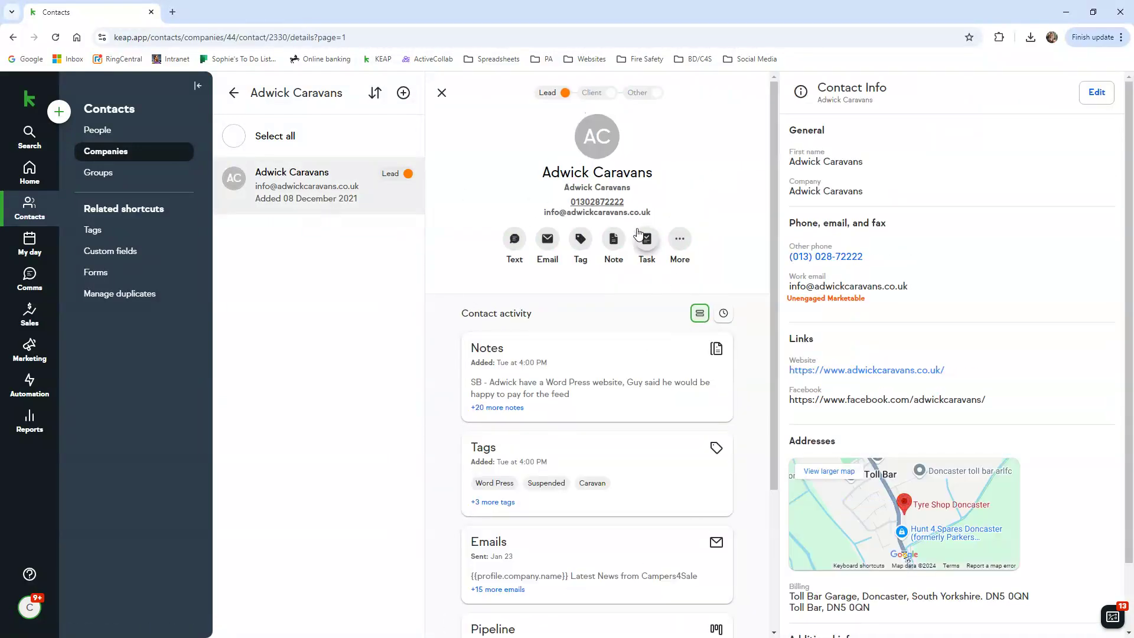
Scroll through Adwick Caravans' contact activity, then open the contact Groups list
scroll(582, 349, "down", 1)
scroll(582, 348, "down", 2)
scroll(583, 348, "up", 2)
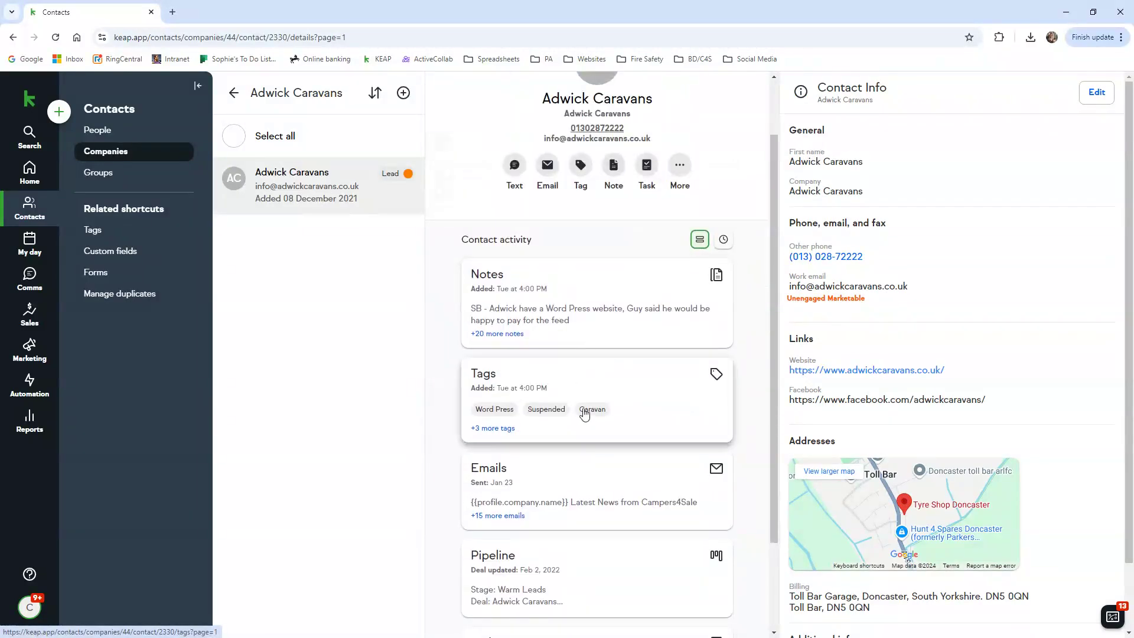
scroll(587, 413, "down", 2)
scroll(594, 422, "up", 3)
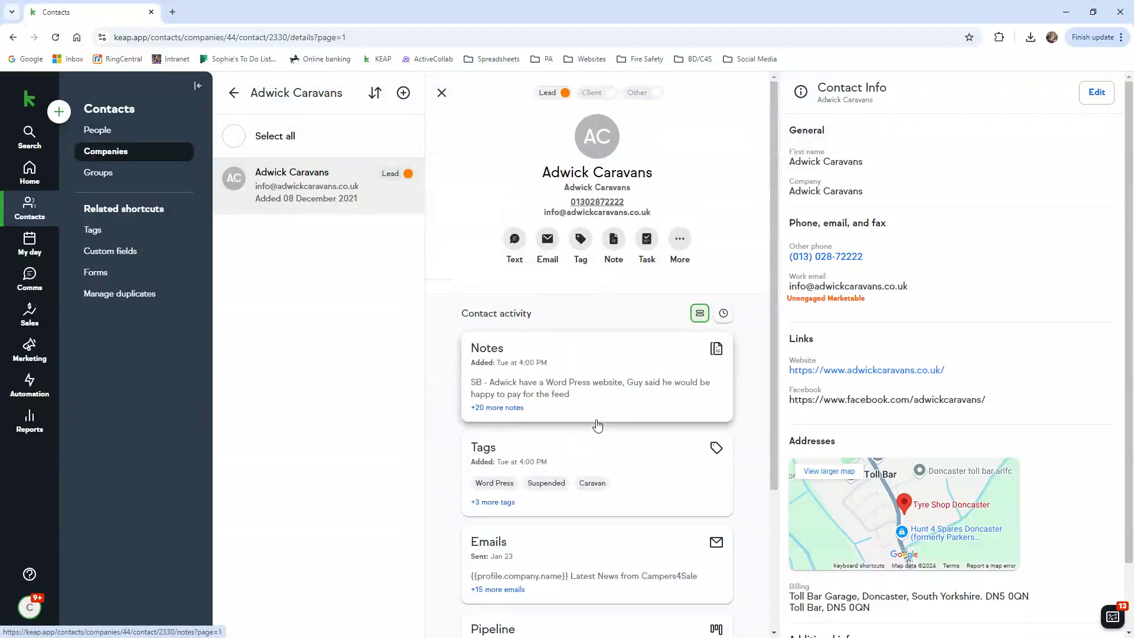
scroll(598, 425, "down", 3)
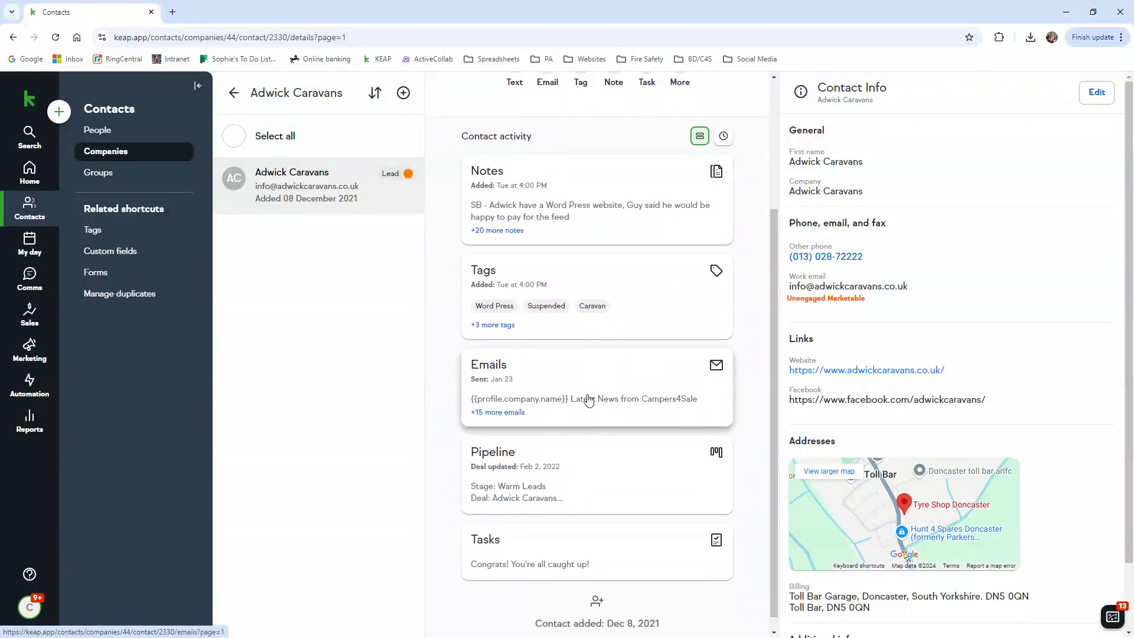
scroll(585, 450, "up", 3)
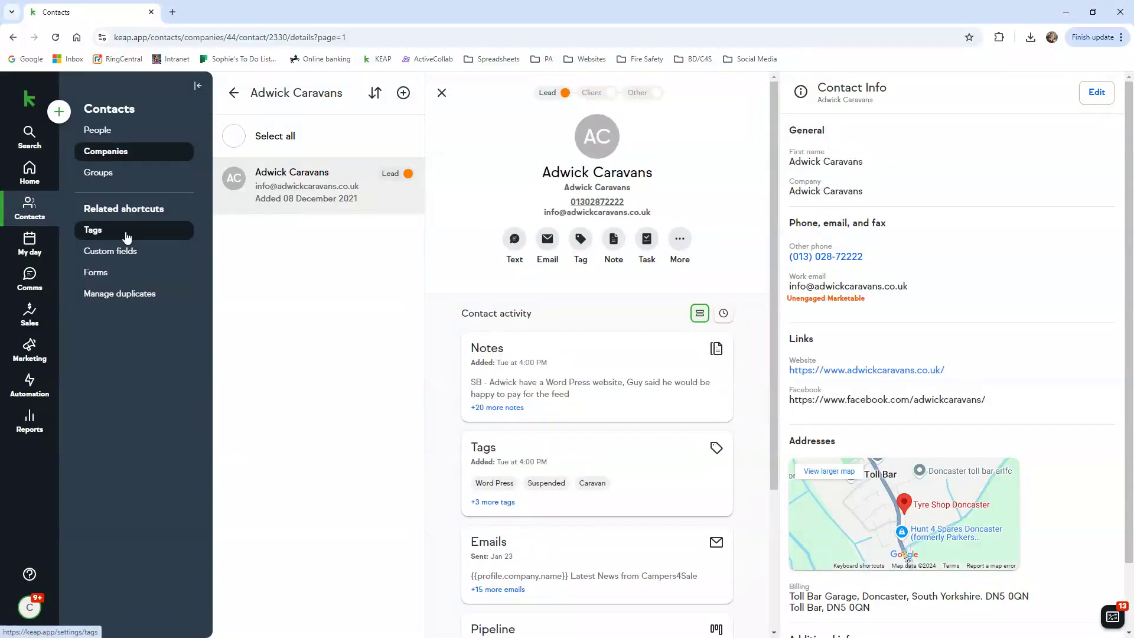
left_click(121, 185)
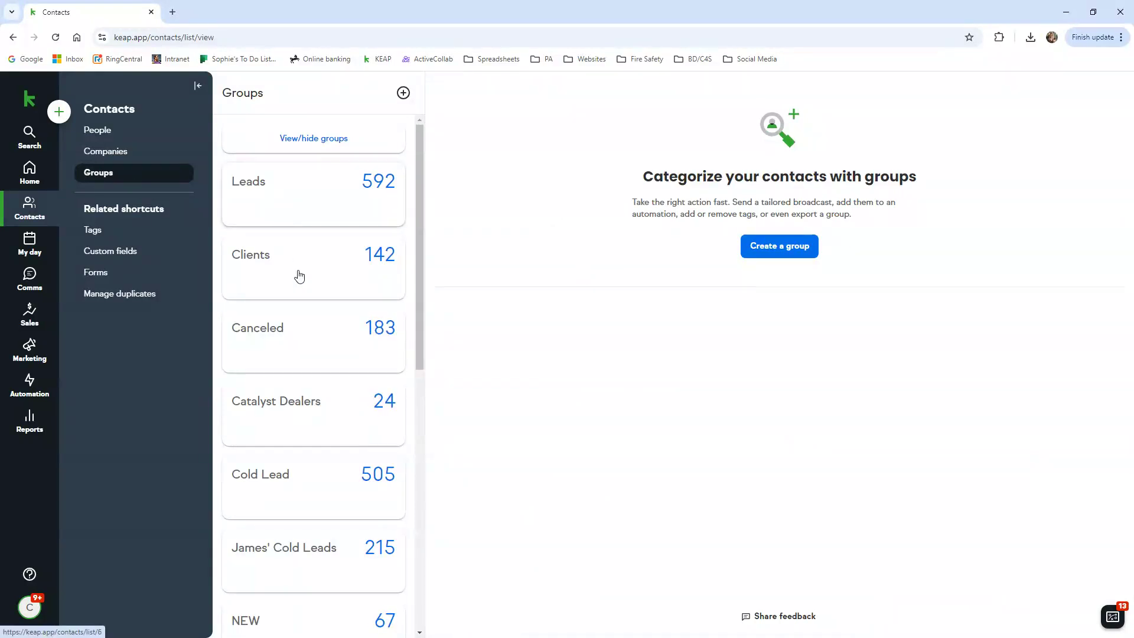
scroll(298, 277, "down", 9)
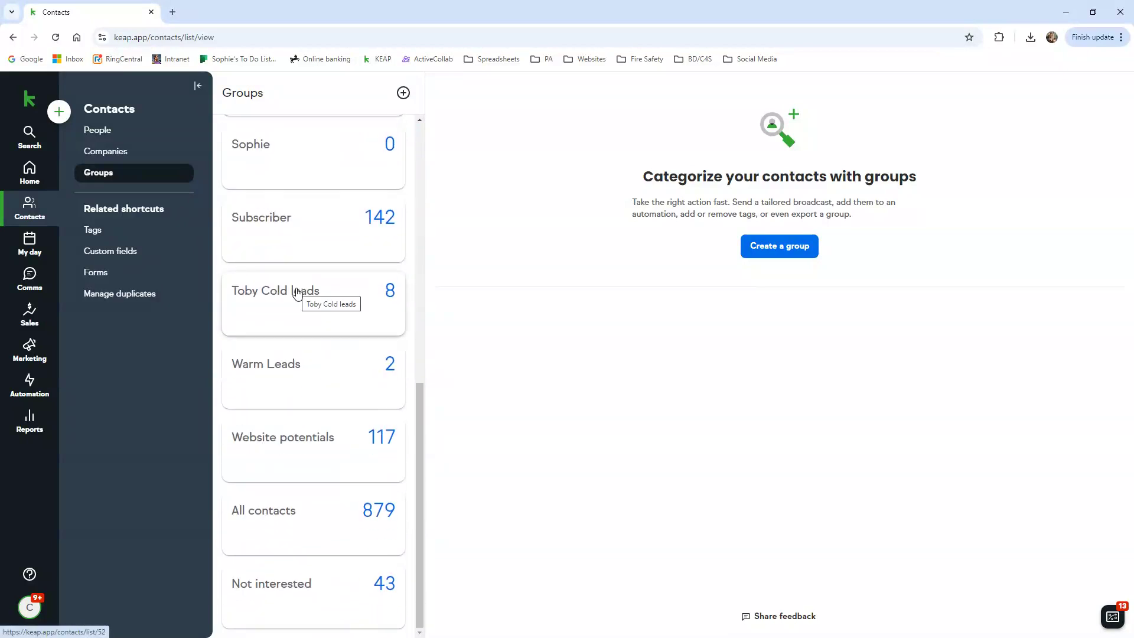
scroll(298, 294, "up", 7)
scroll(298, 294, "up", 2)
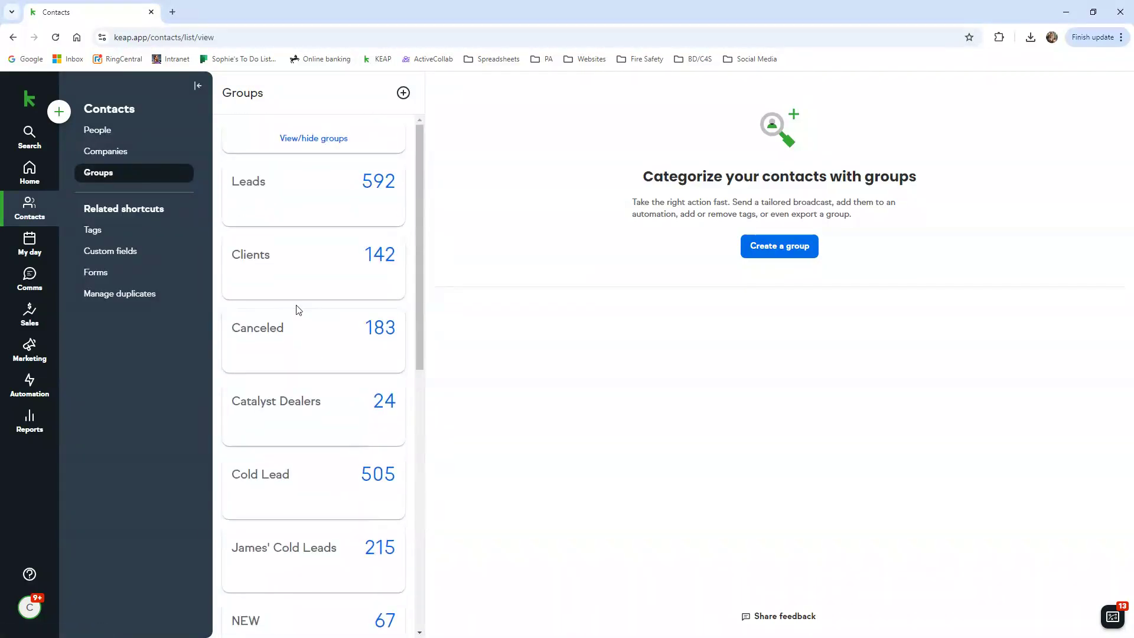
left_click(403, 93)
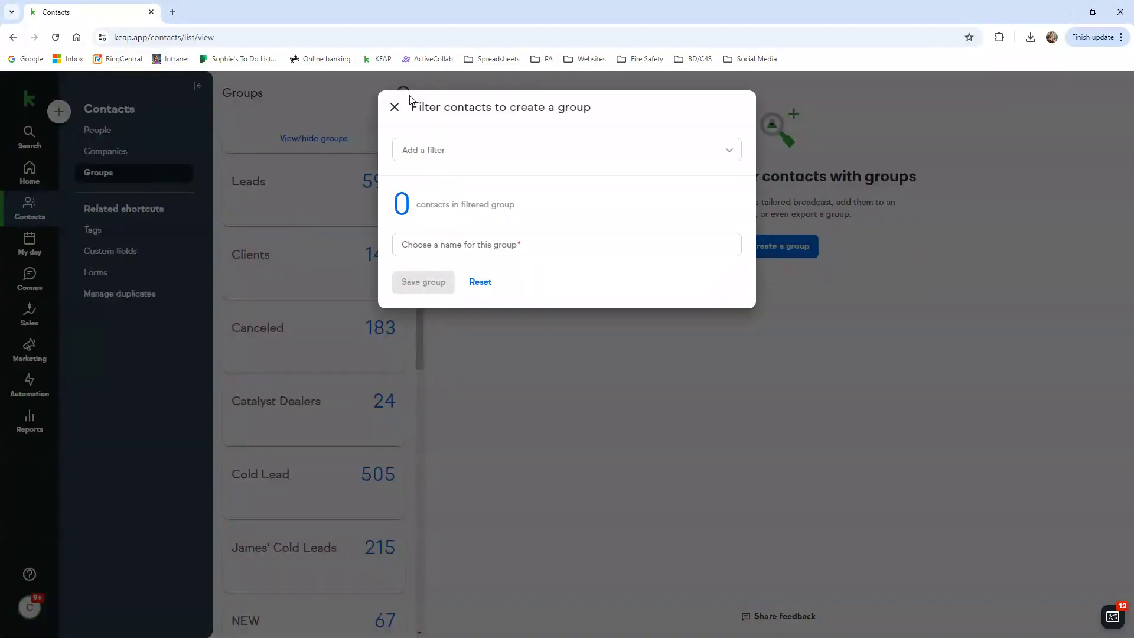
Add a Contact type filter to the new group limited to Client
left_click(420, 148)
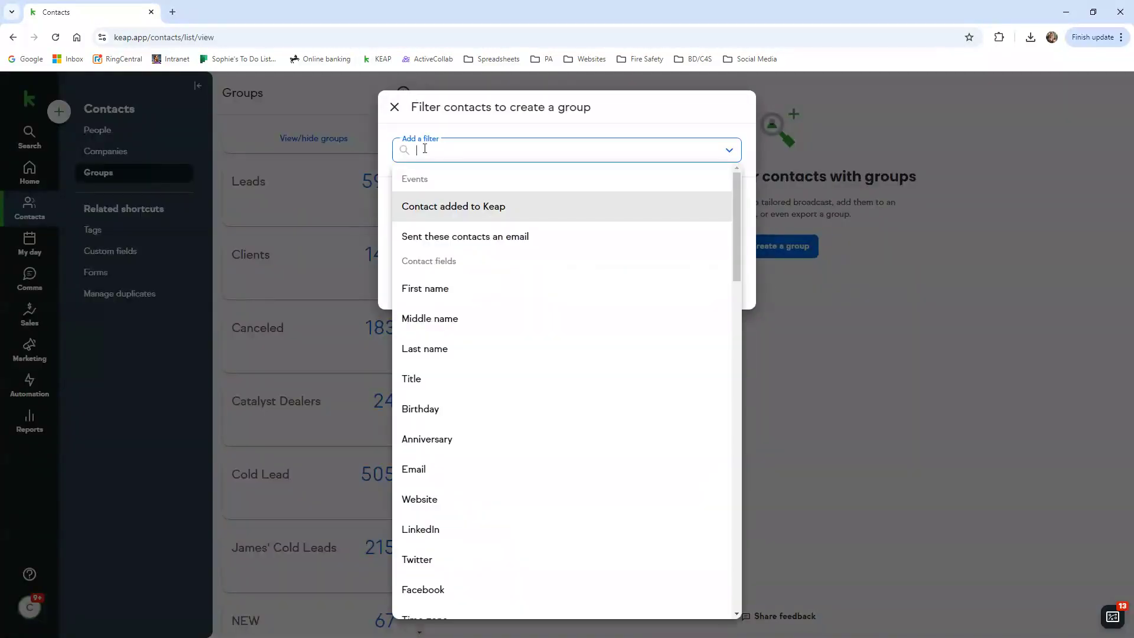
type("sub")
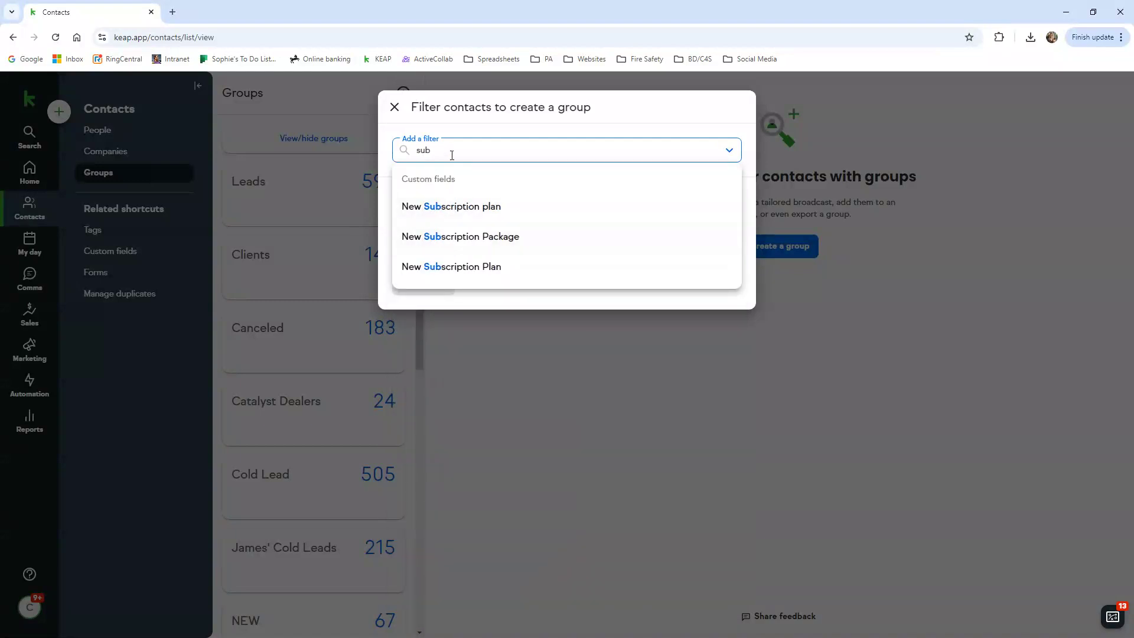
key("BackSpace")
key("BackSpace")
key("BackSpace")
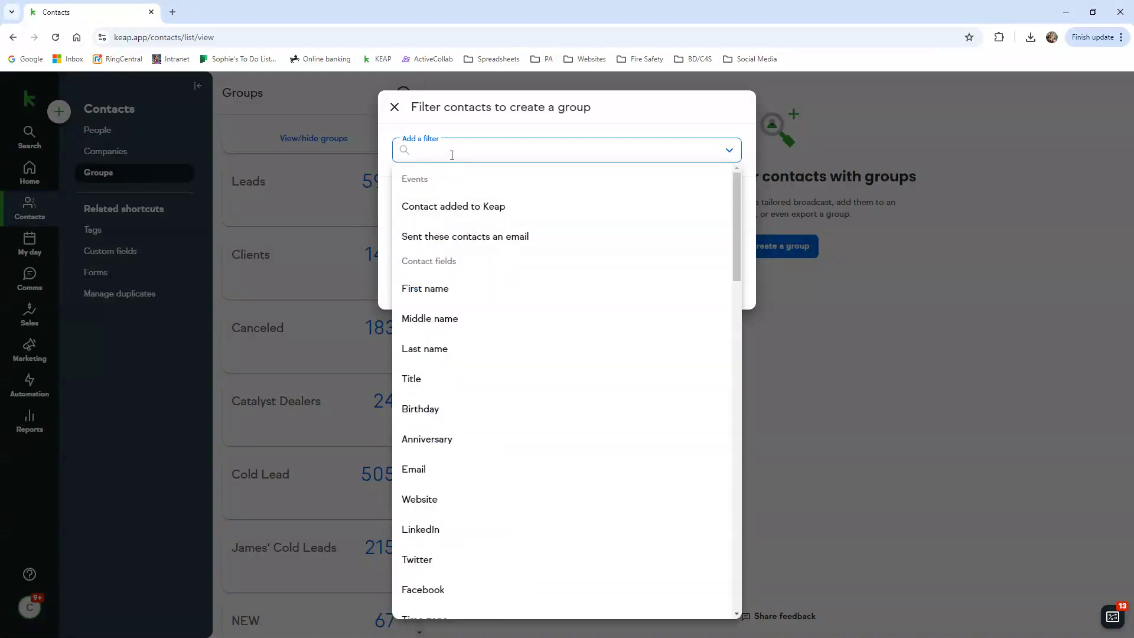
type("cli")
left_click(470, 211)
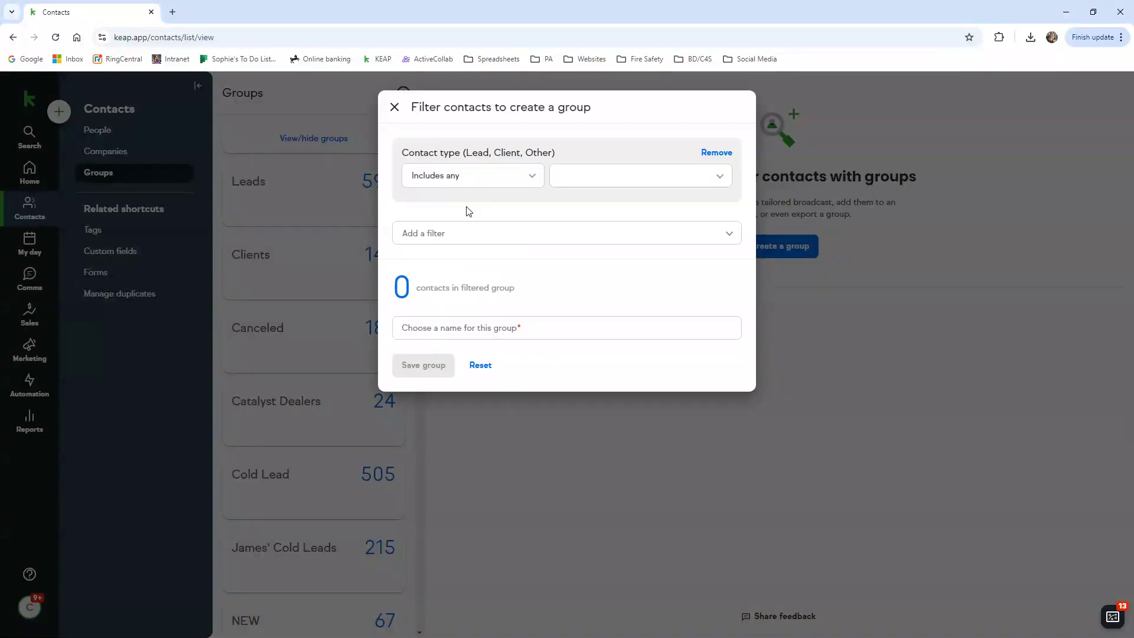
left_click(523, 185)
left_click(574, 177)
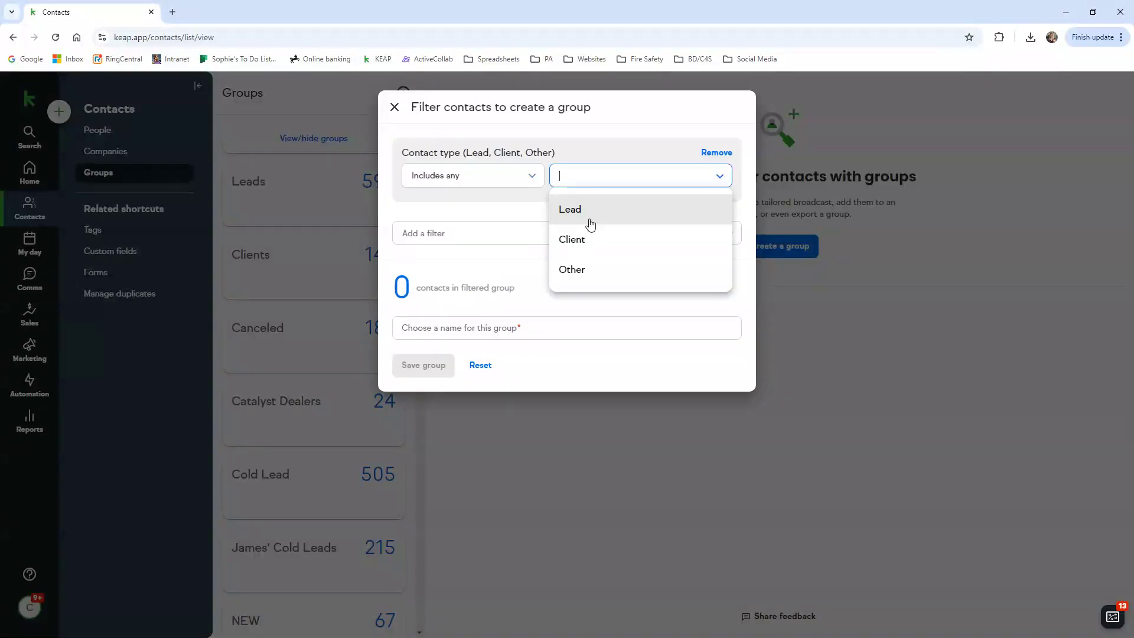
left_click(573, 239)
Add a Tags filter including contacts tagged 16-25 vehicles
left_click(491, 235)
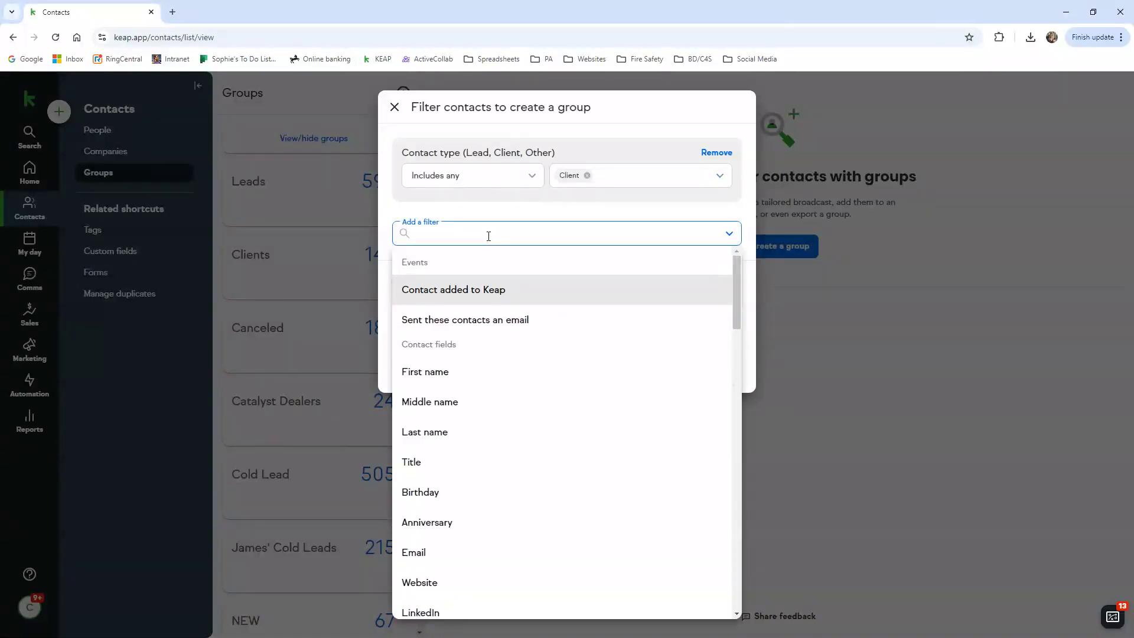
scroll(464, 413, "down", 4)
type("tag")
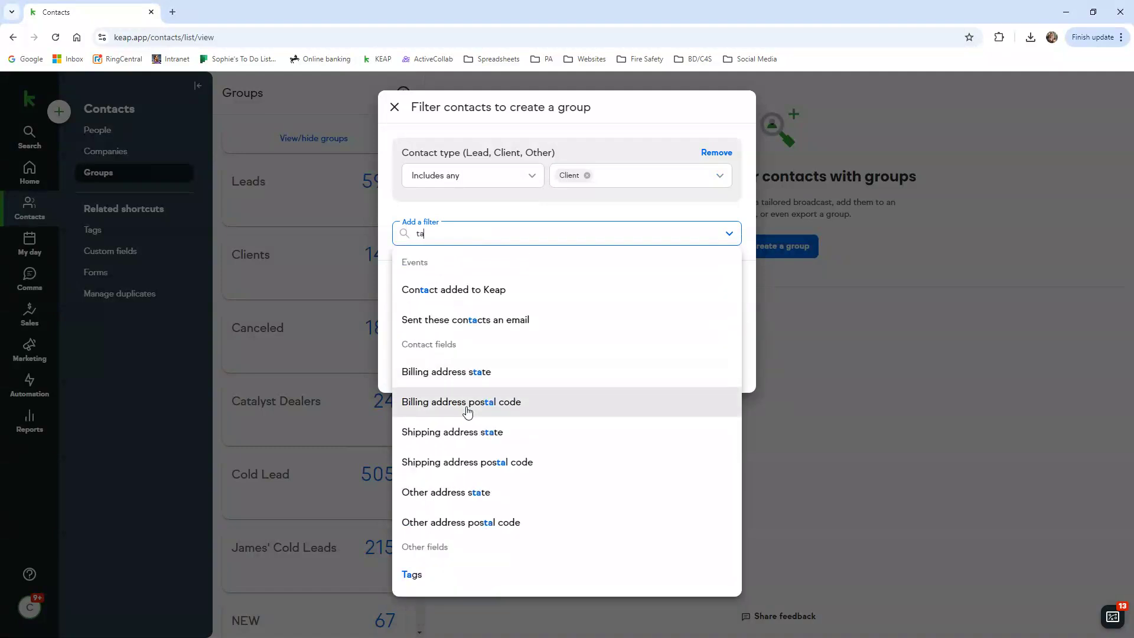
left_click(434, 301)
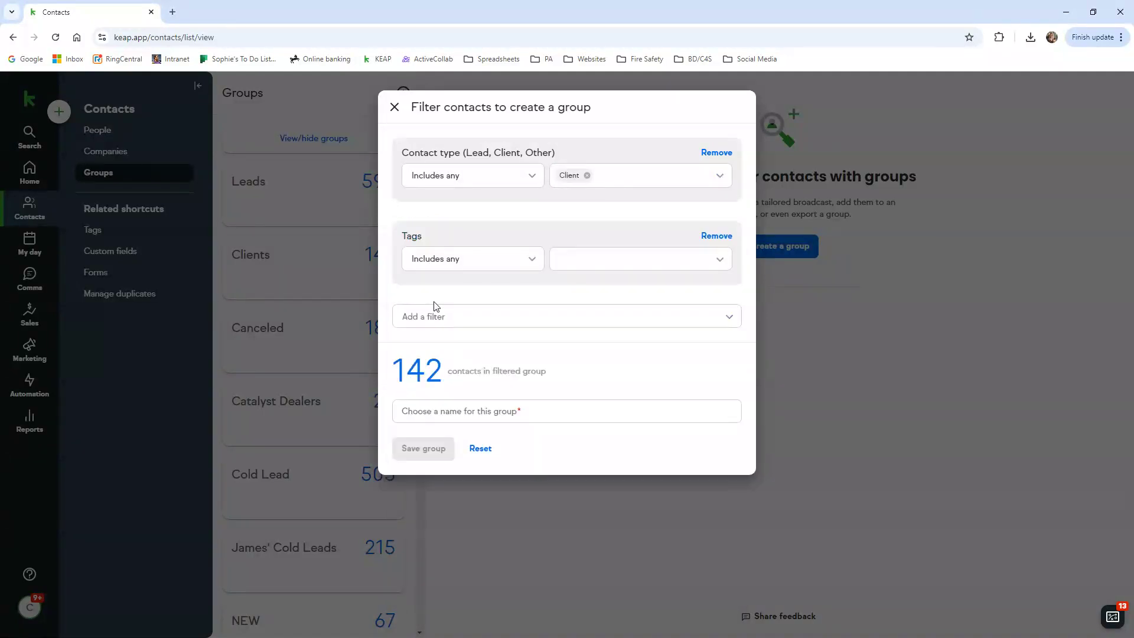
left_click(559, 261)
scroll(561, 411, "down", 2)
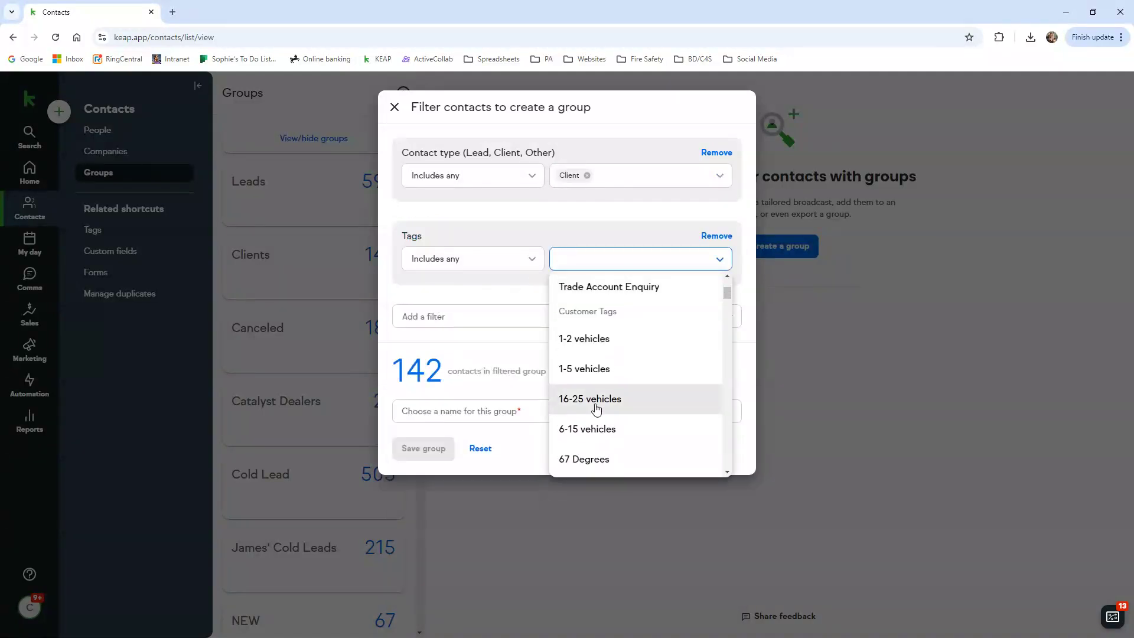
left_click(595, 407)
left_click(479, 294)
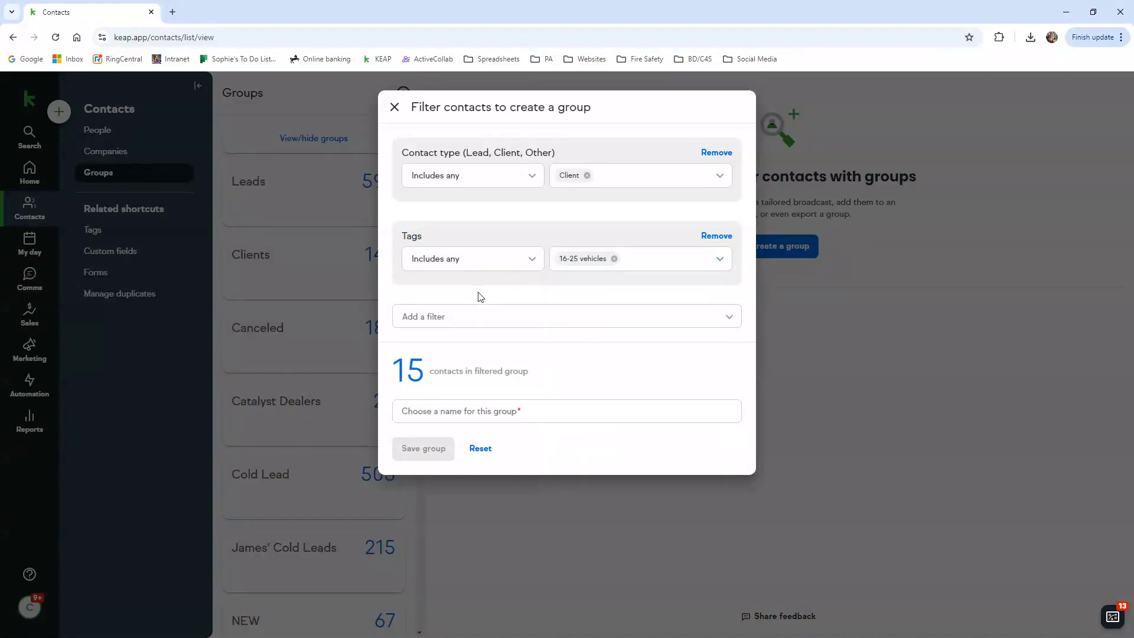
Name the group 'Up to 15 subscribers' and save it
left_click(454, 407)
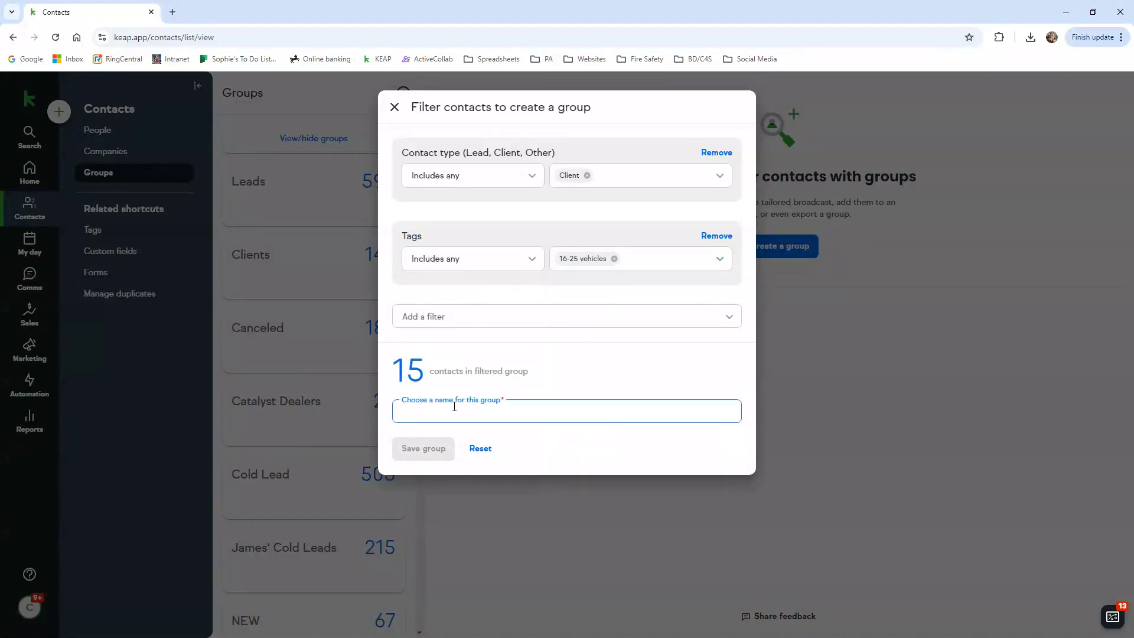
type("Up to 14")
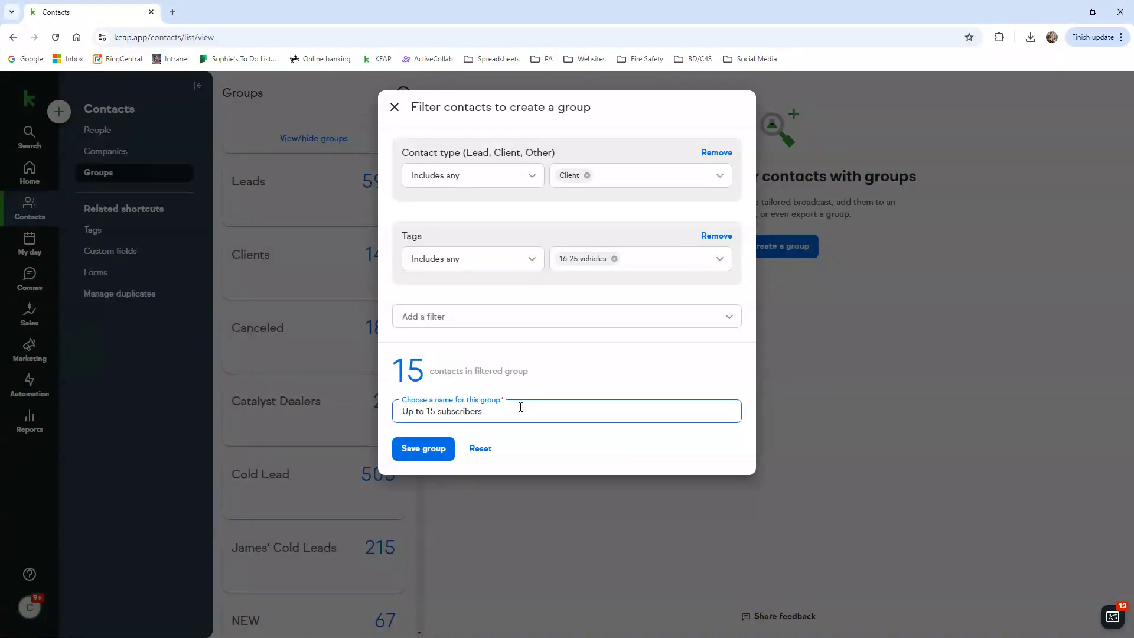
left_click(437, 456)
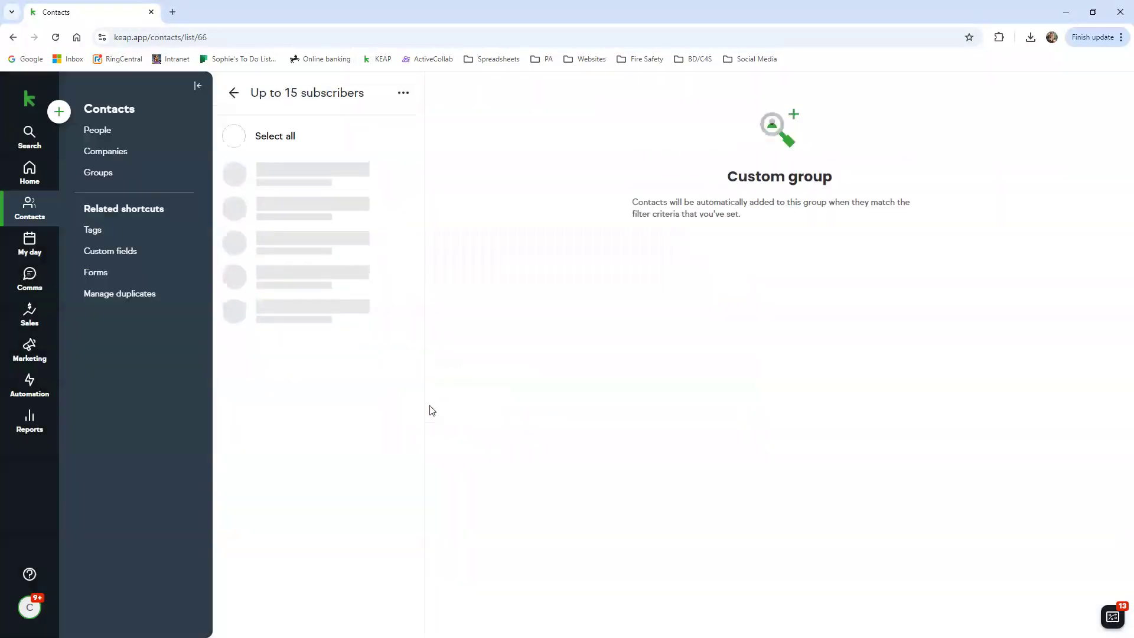
scroll(339, 251, "down", 6)
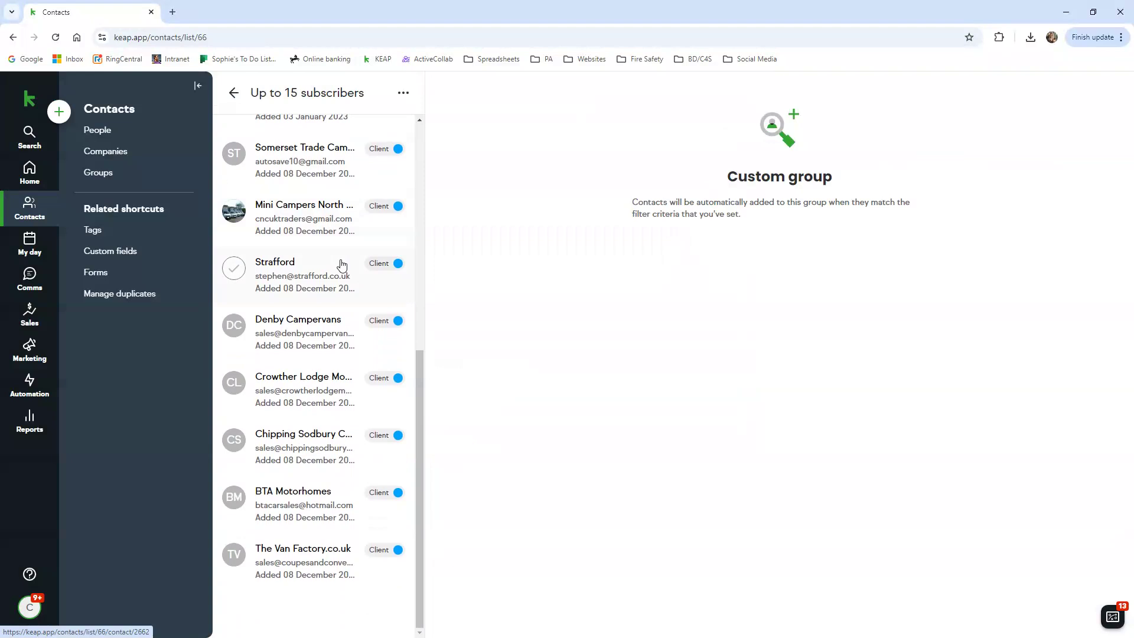
scroll(341, 264, "up", 7)
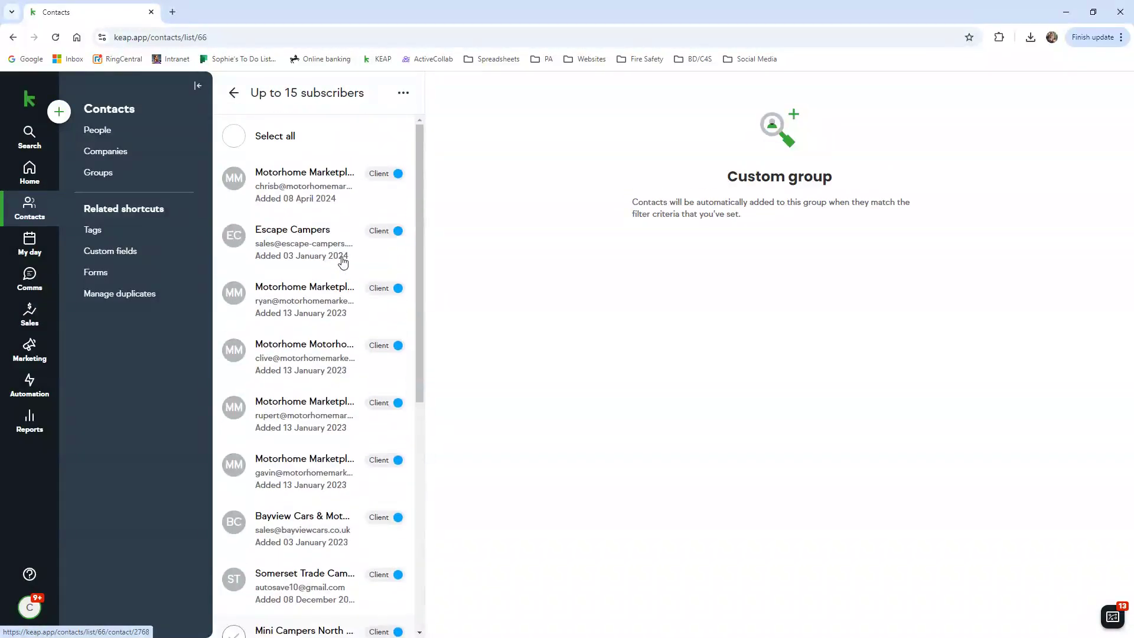
left_click(145, 230)
Scroll the tag list and view the contacts tagged Auto Web
scroll(290, 177, "down", 4)
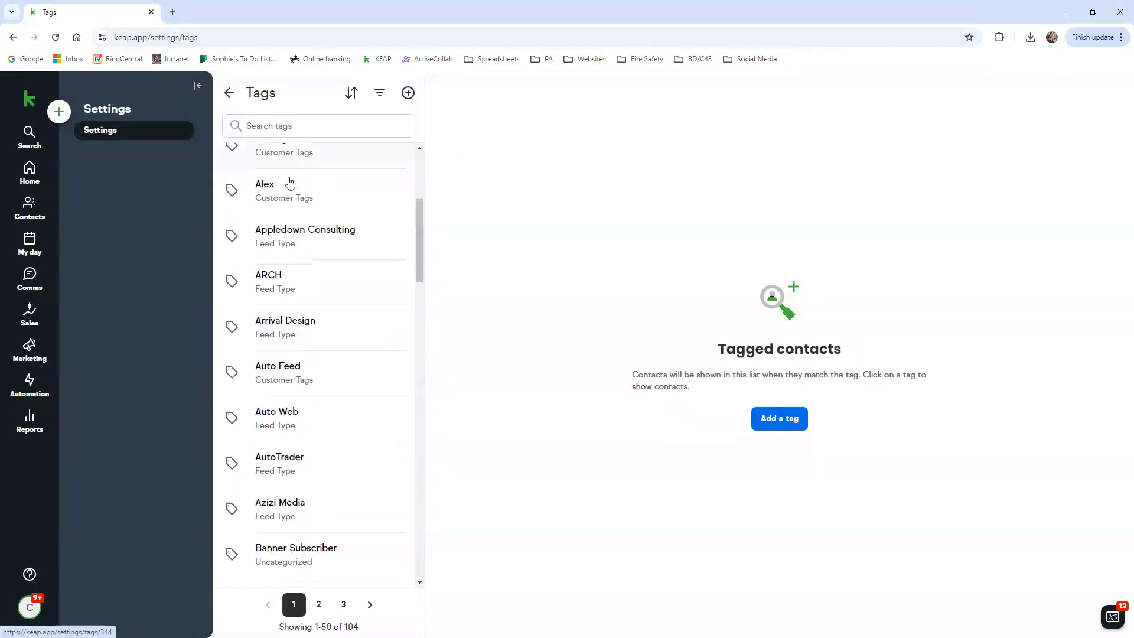
scroll(289, 182, "down", 8)
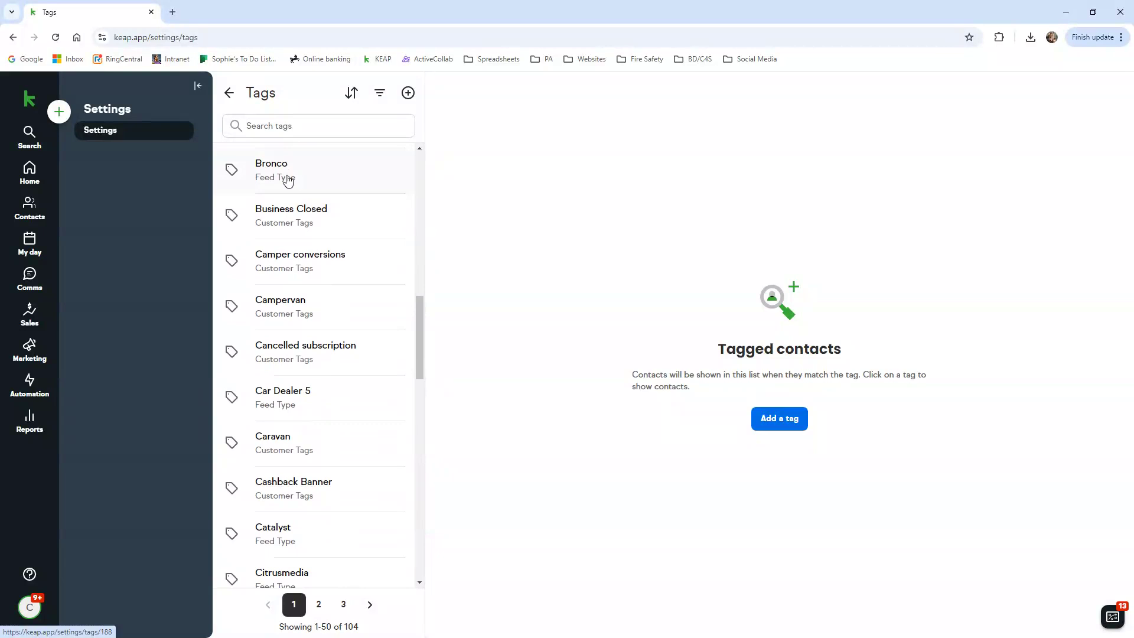
scroll(402, 346, "up", 7)
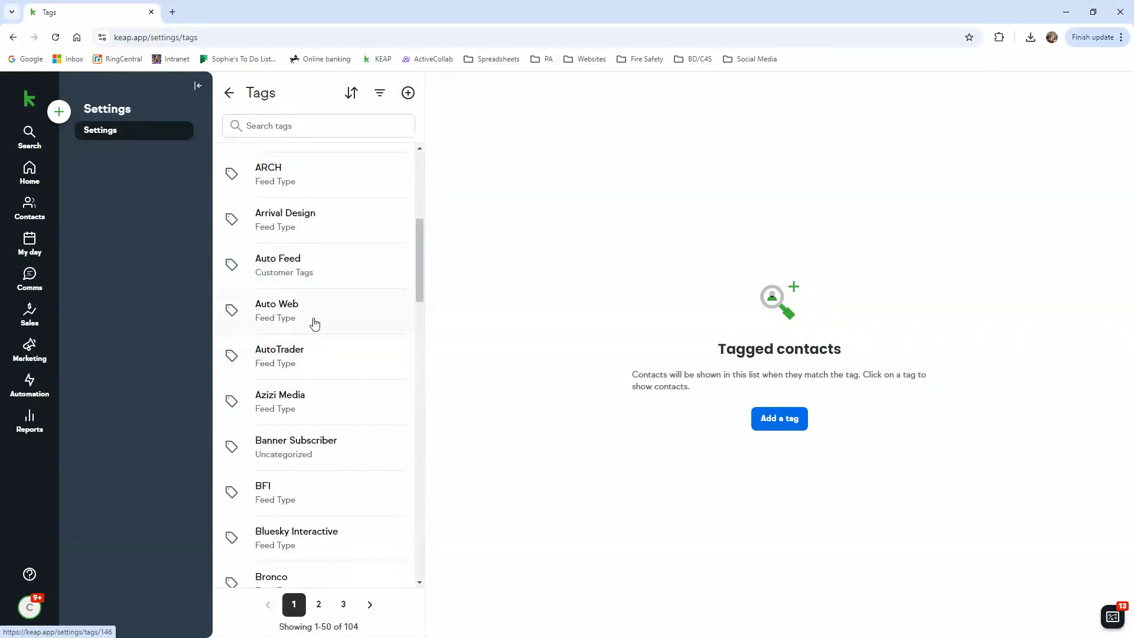
left_click(313, 321)
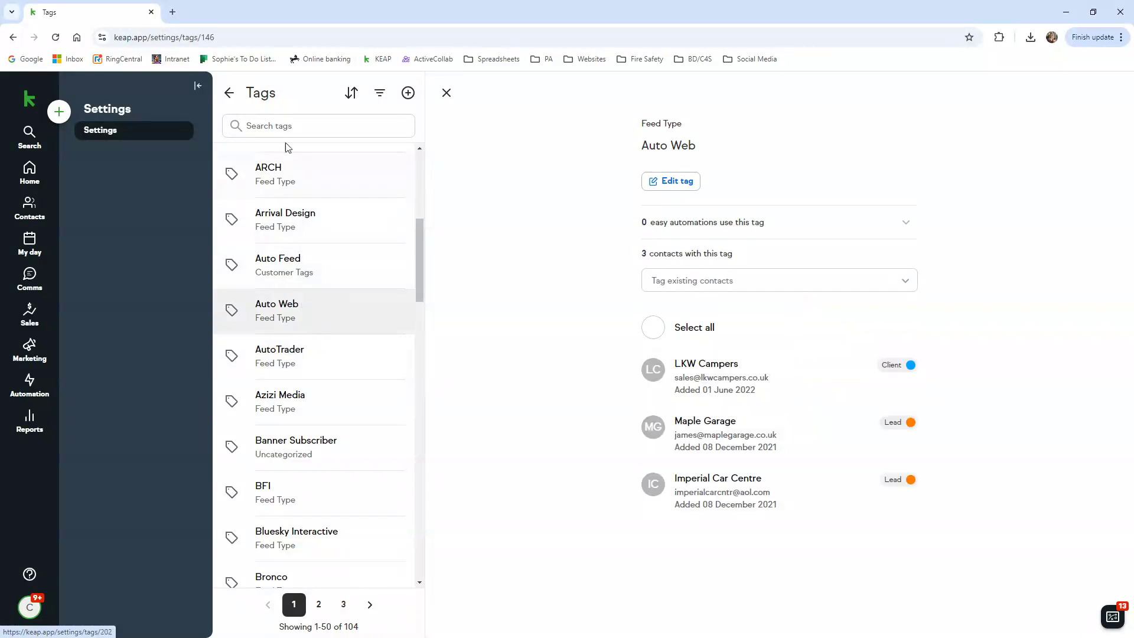
Look up the Starkwood tag's 20 contacts, clear the search, and return to Contacts
left_click(284, 127)
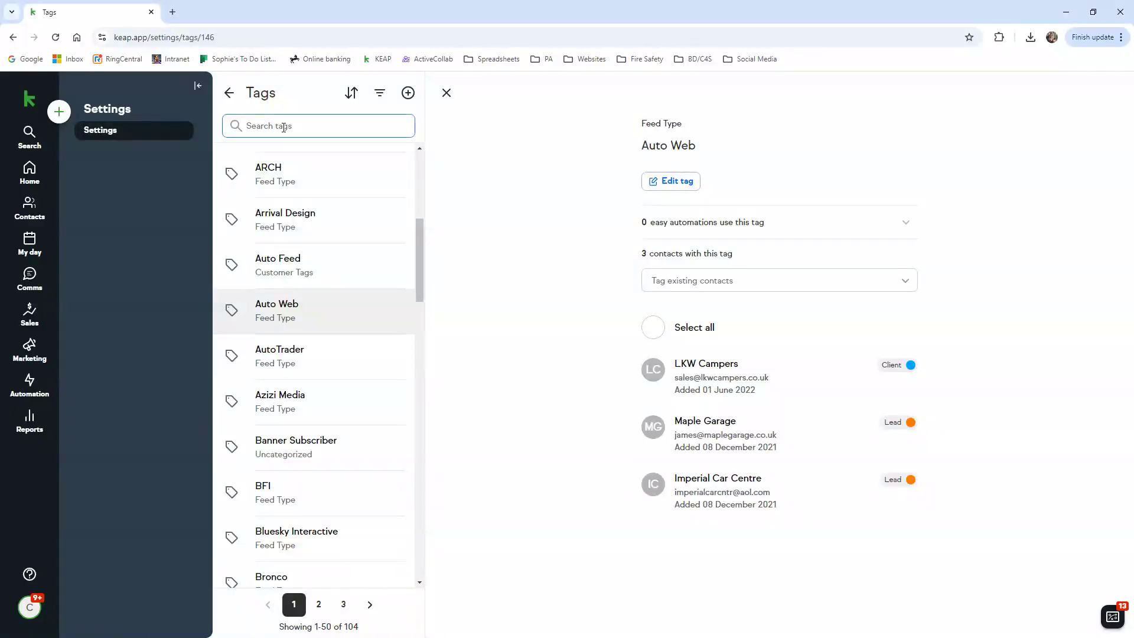
type("starkw")
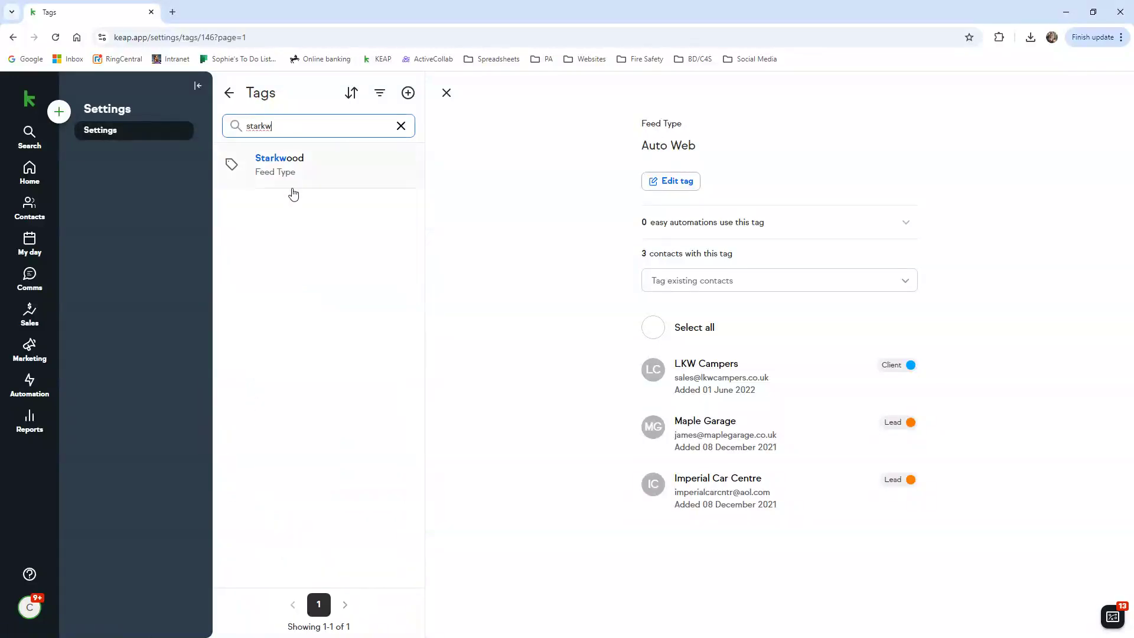
left_click(293, 192)
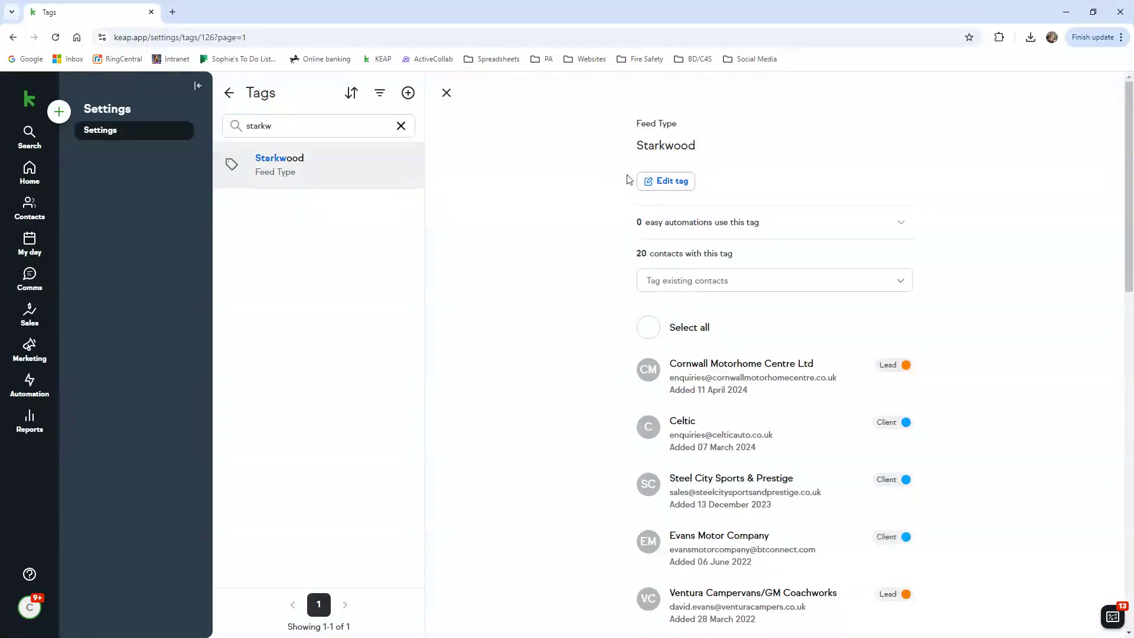
left_click_drag(631, 255, 754, 269)
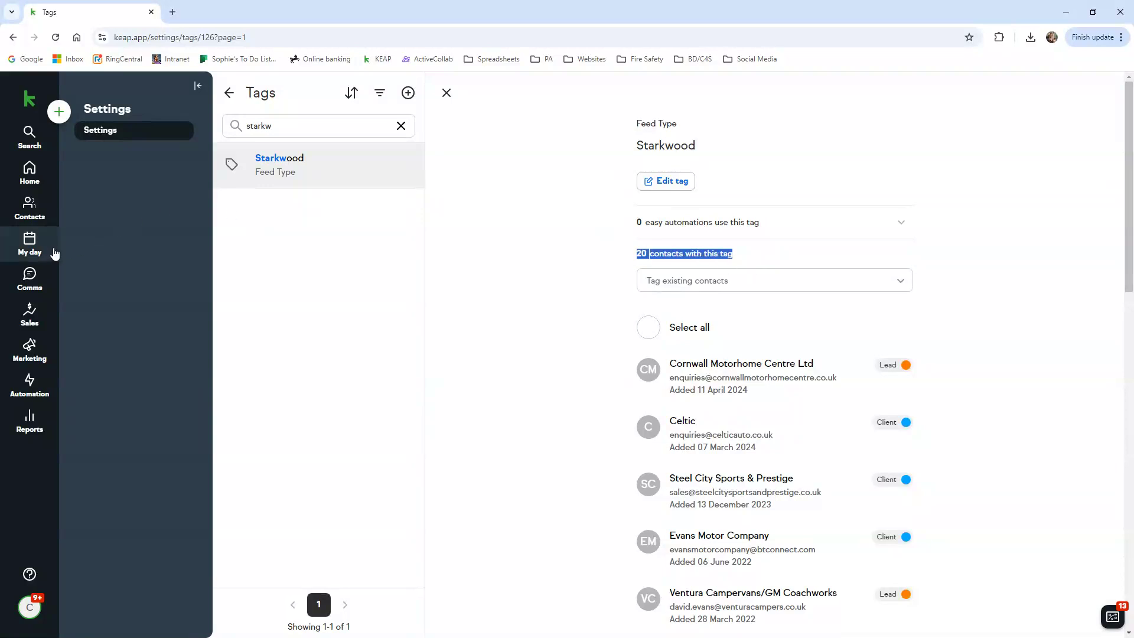
left_click(405, 124)
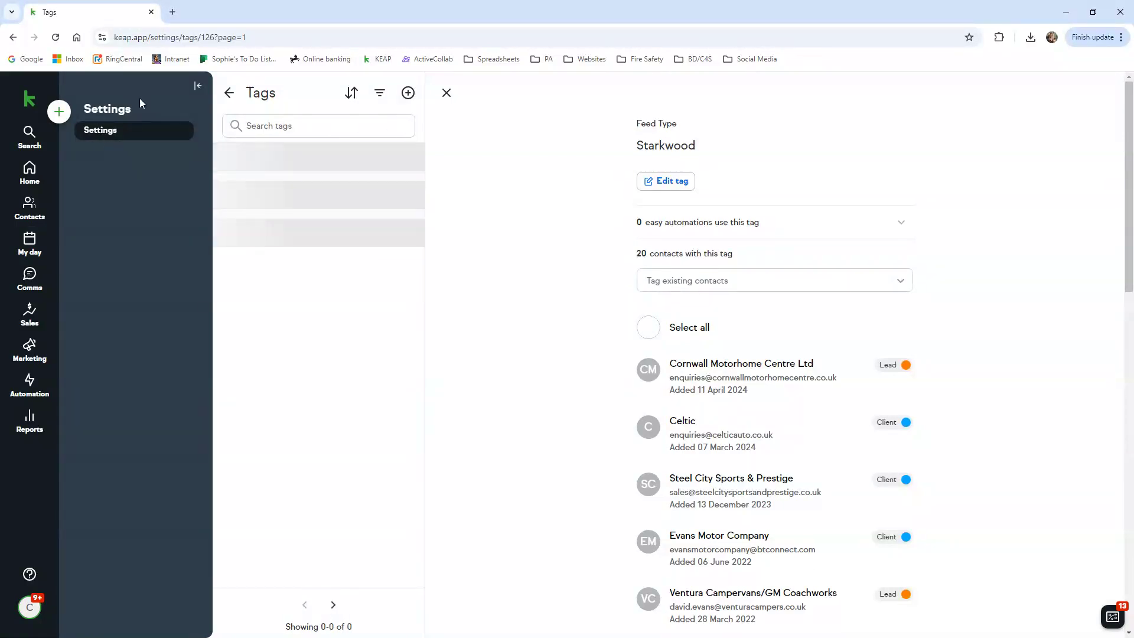
left_click(198, 86)
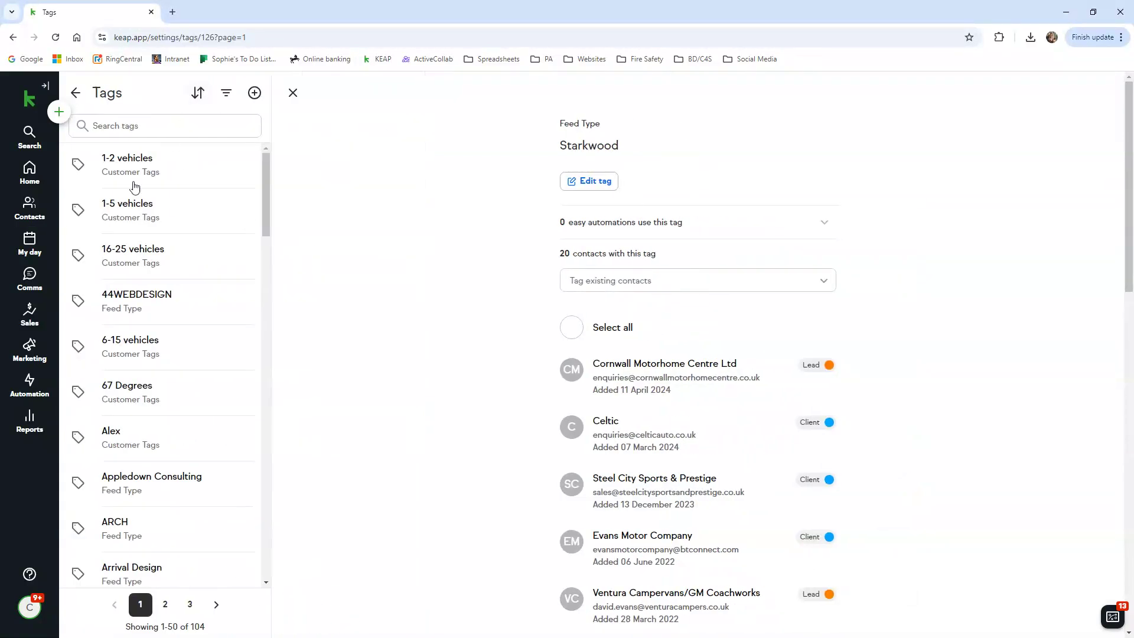
left_click(32, 214)
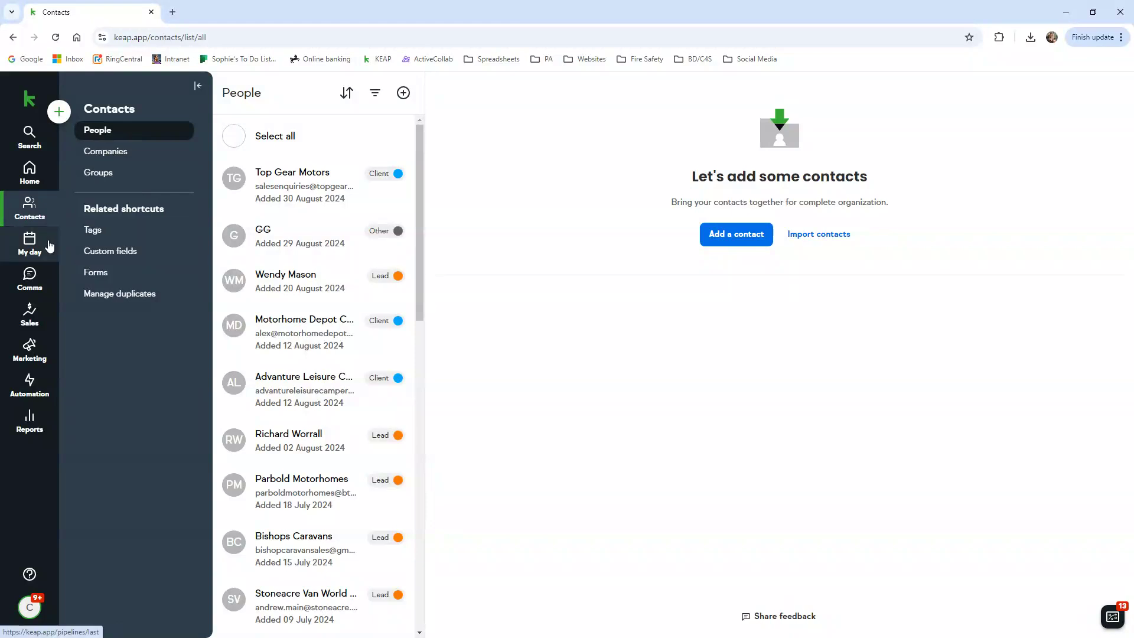
Go to My day and show its Tasks list
left_click(30, 242)
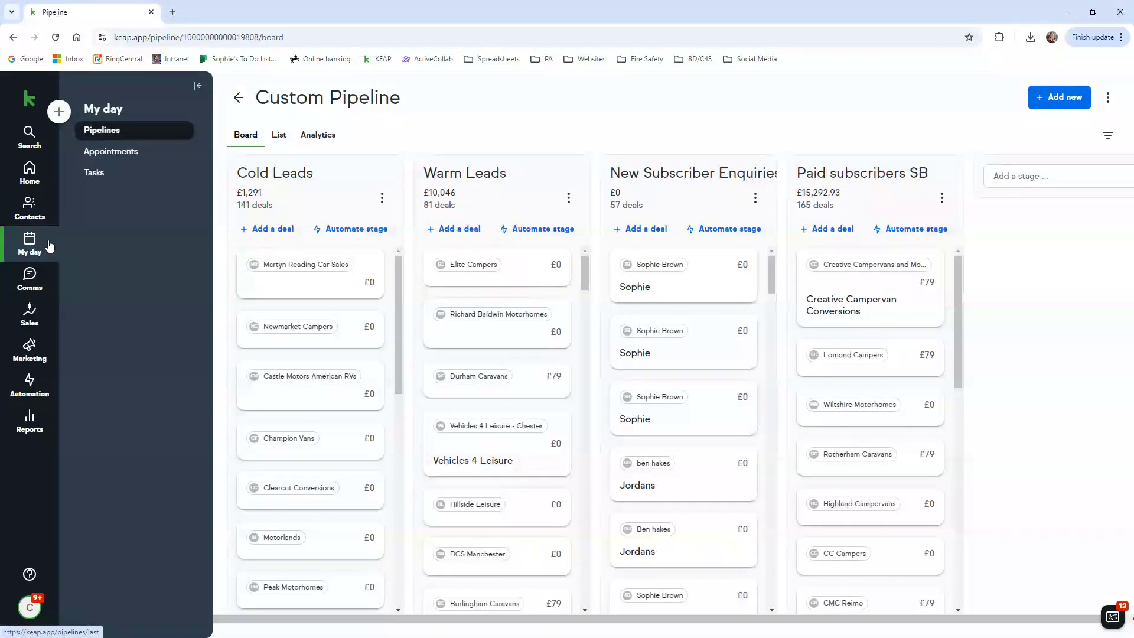
left_click(122, 177)
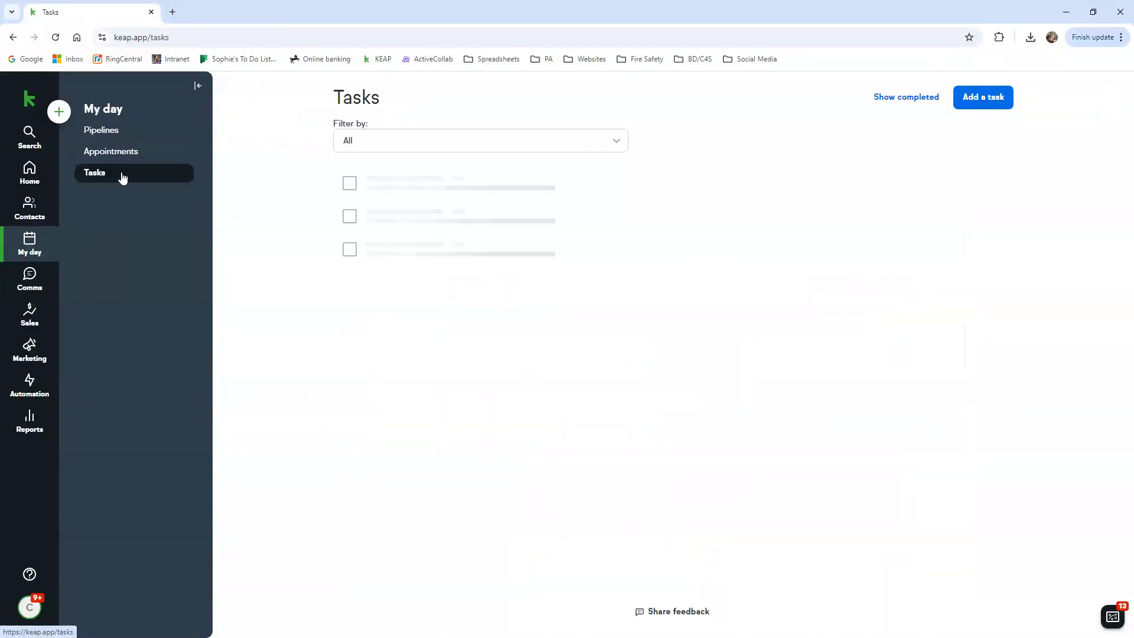
Keep the task filter on All users and open the Leisure Worlds contact from today's task
left_click(351, 145)
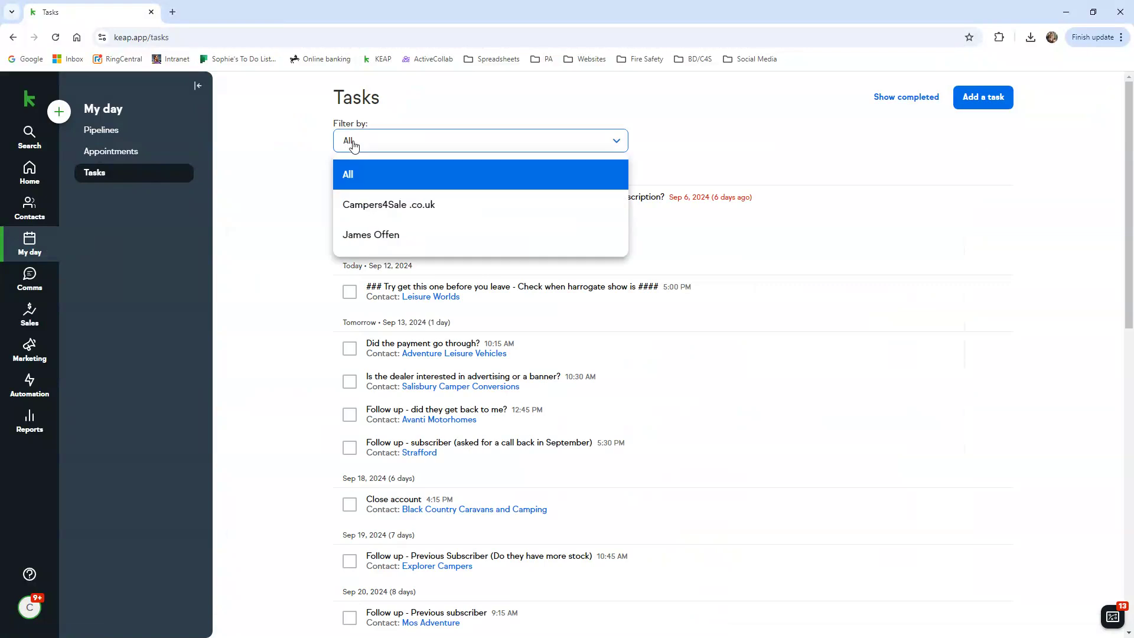
left_click(378, 183)
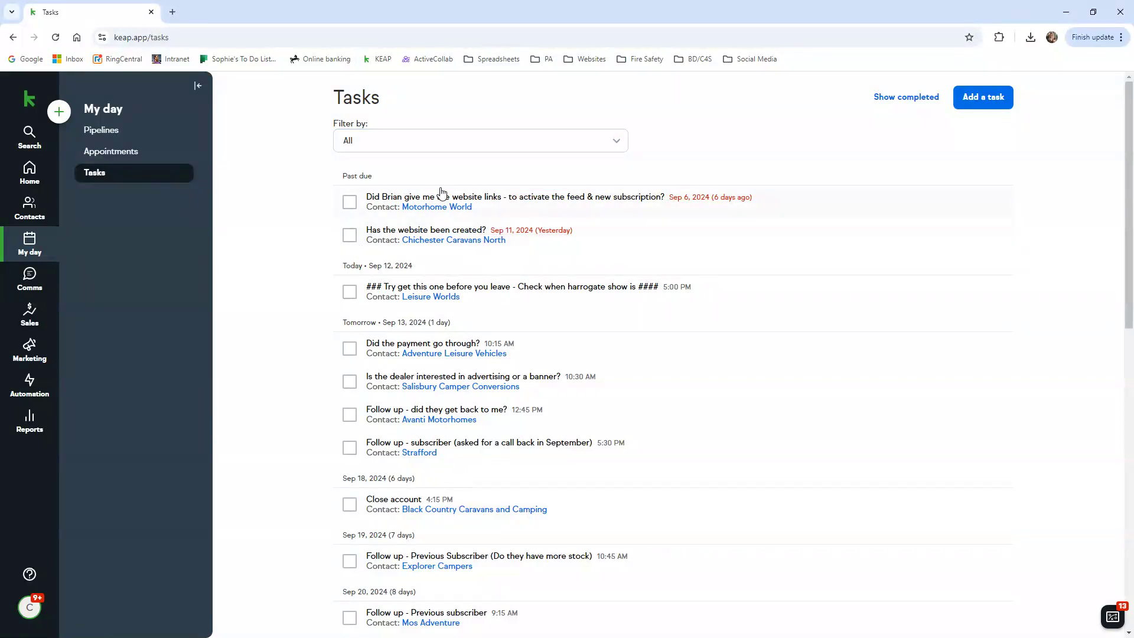
left_click(430, 297)
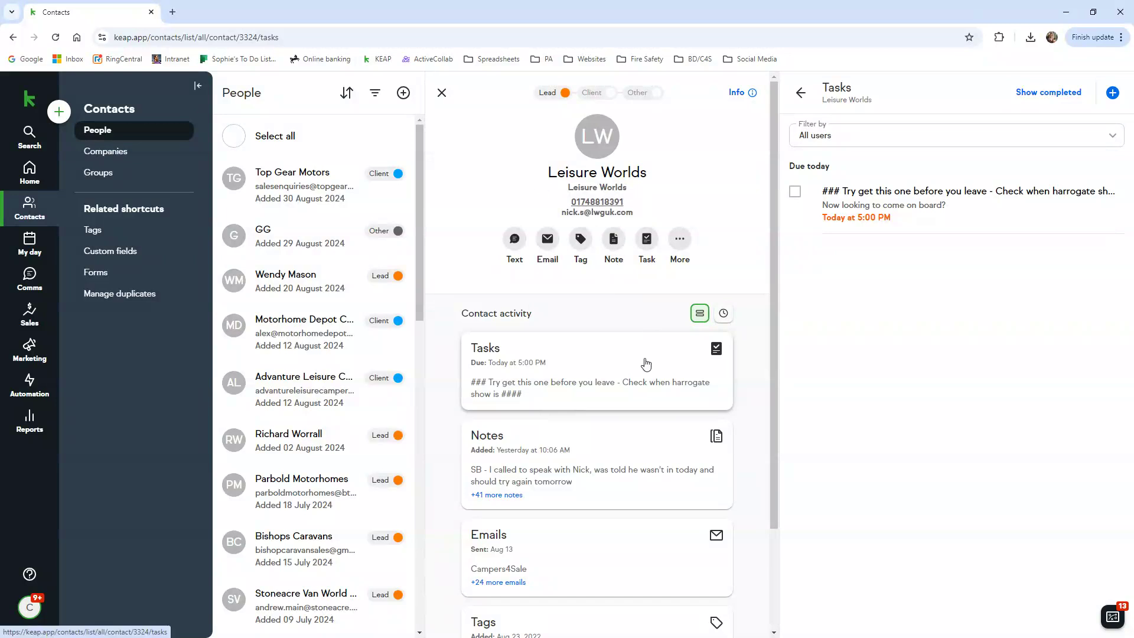
Start a Leisure Worlds task 'Follow up - Did he reply to me eamail?' due September 25, 12:30 PM
scroll(648, 260, "down", 2)
scroll(651, 244, "up", 2)
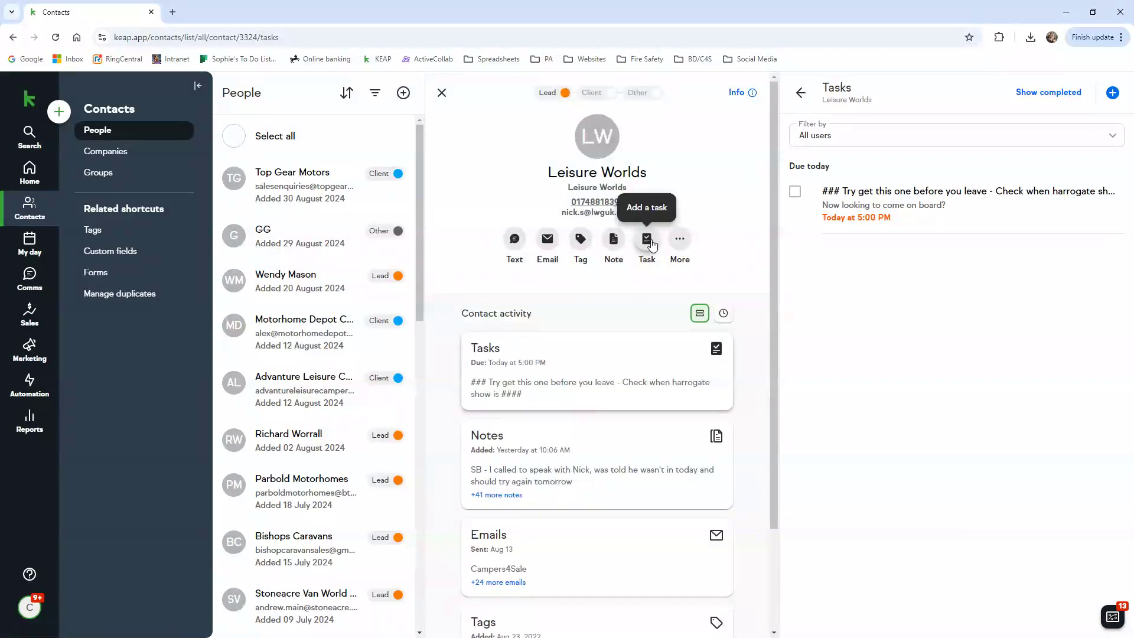
left_click(647, 241)
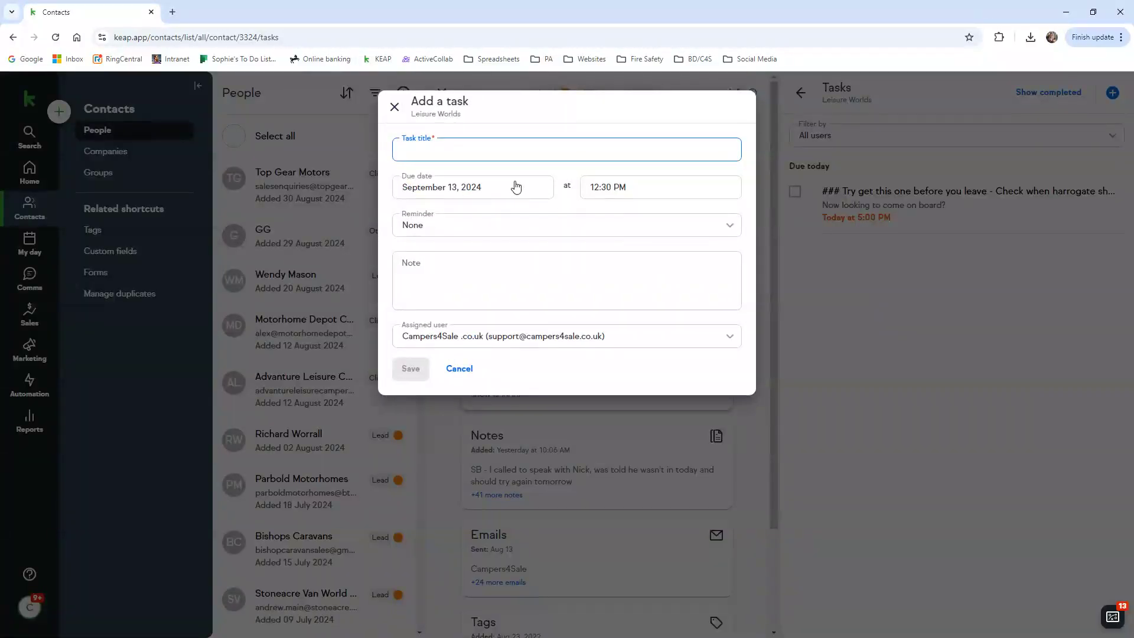
type("Follow up - ")
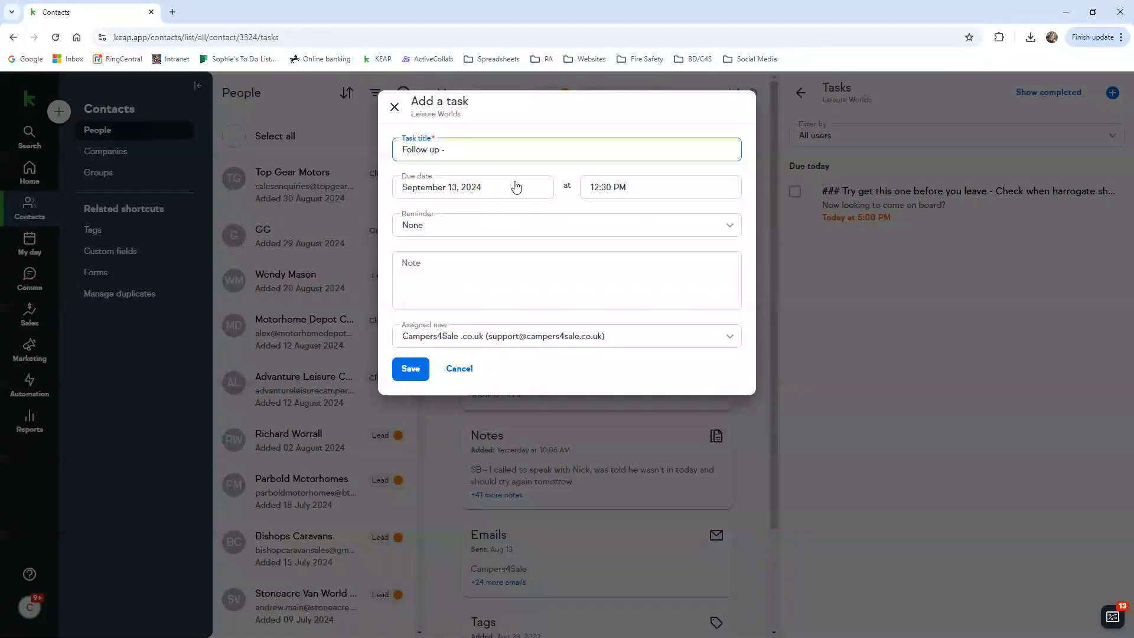
type("Did he reply to me eamail?")
left_click(515, 187)
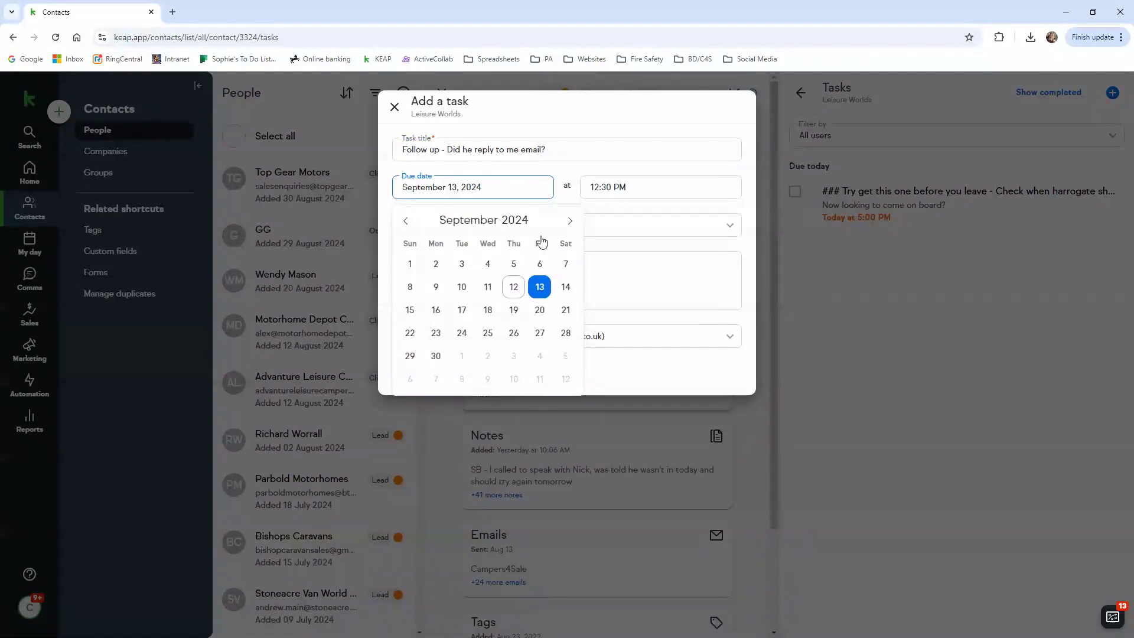
left_click(488, 332)
left_click(649, 193)
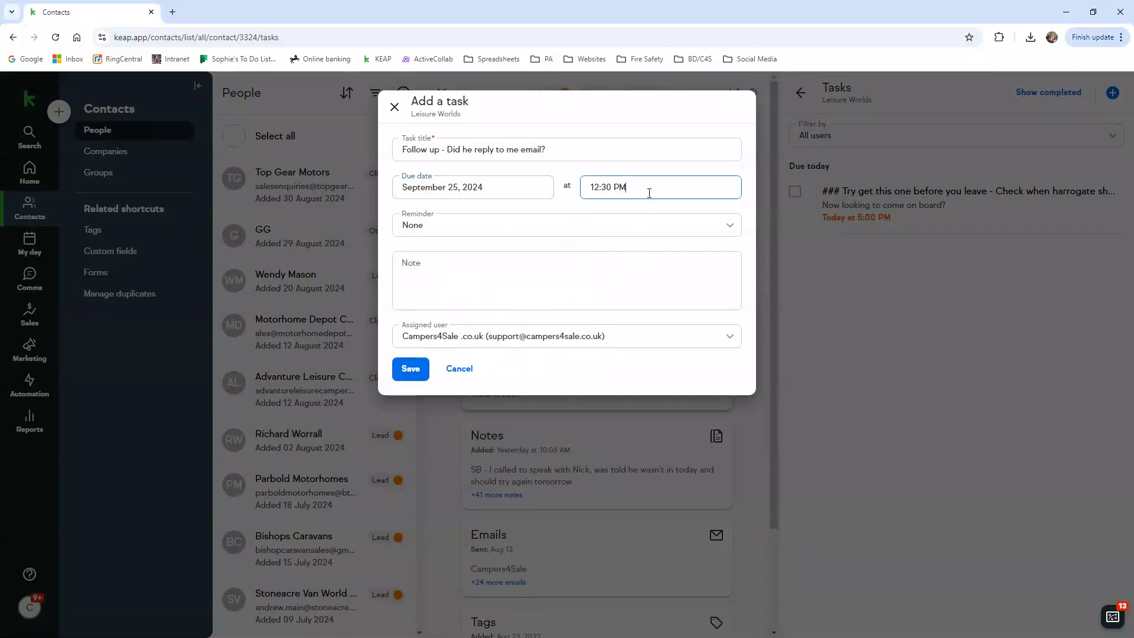
Keep reminder None and assignee Campers4Sale, save the task, then mark it done
left_click(526, 283)
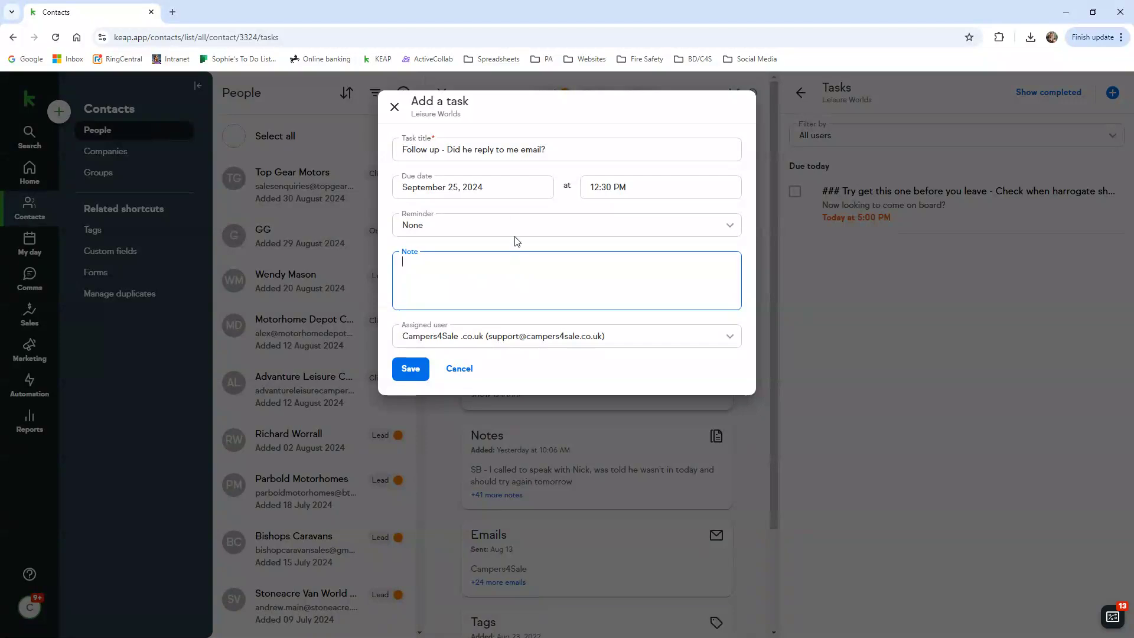
left_click(437, 232)
left_click(441, 255)
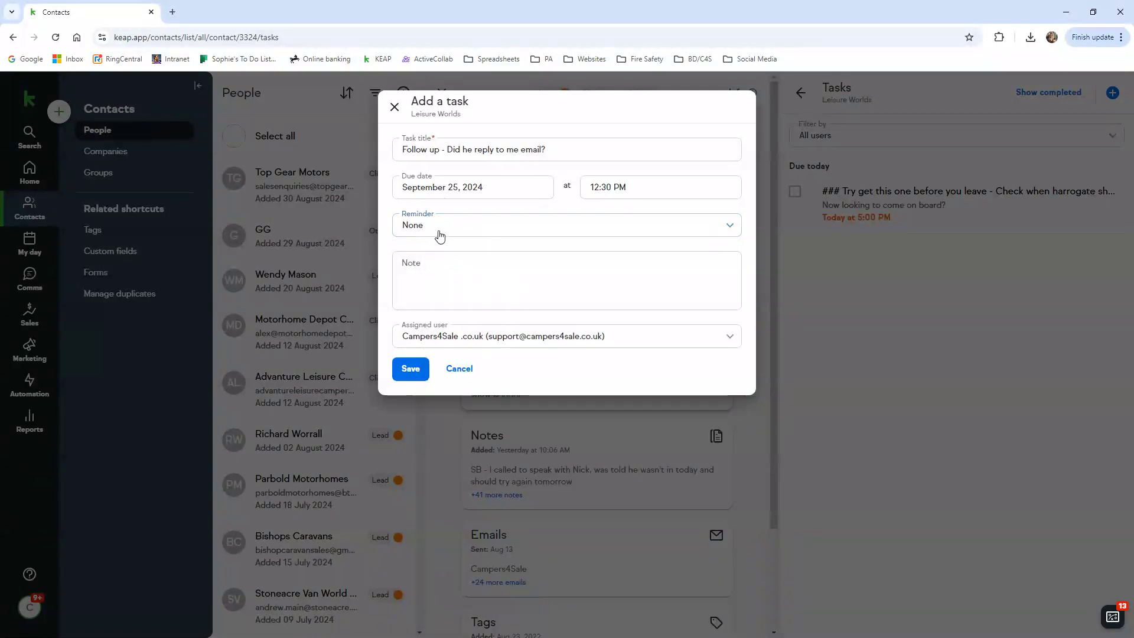
left_click(438, 232)
left_click(459, 232)
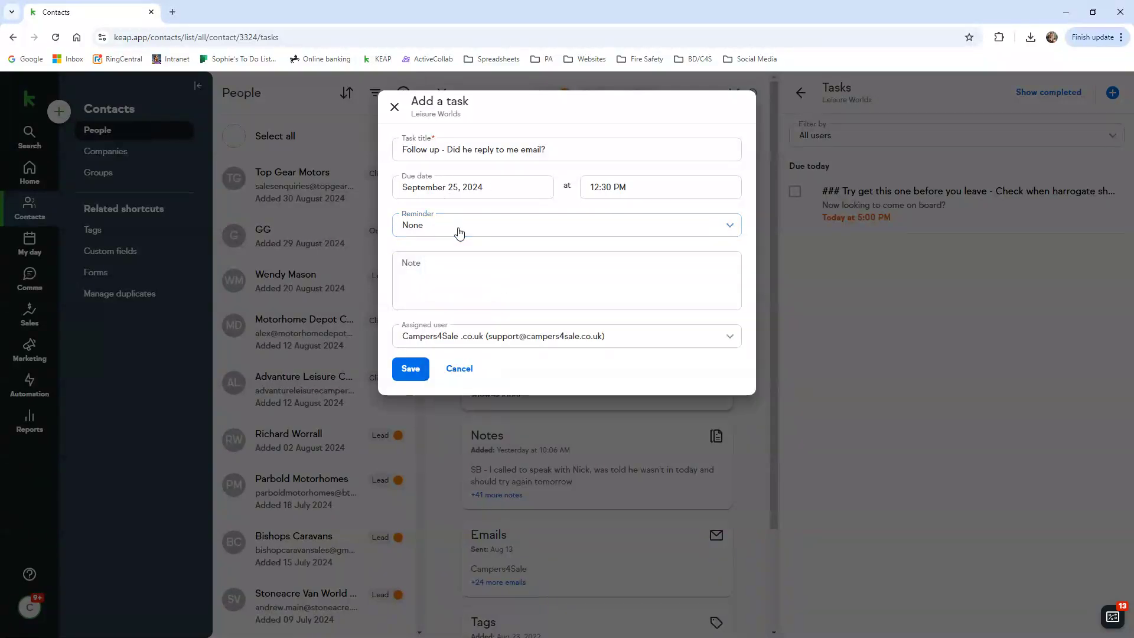
left_click(492, 335)
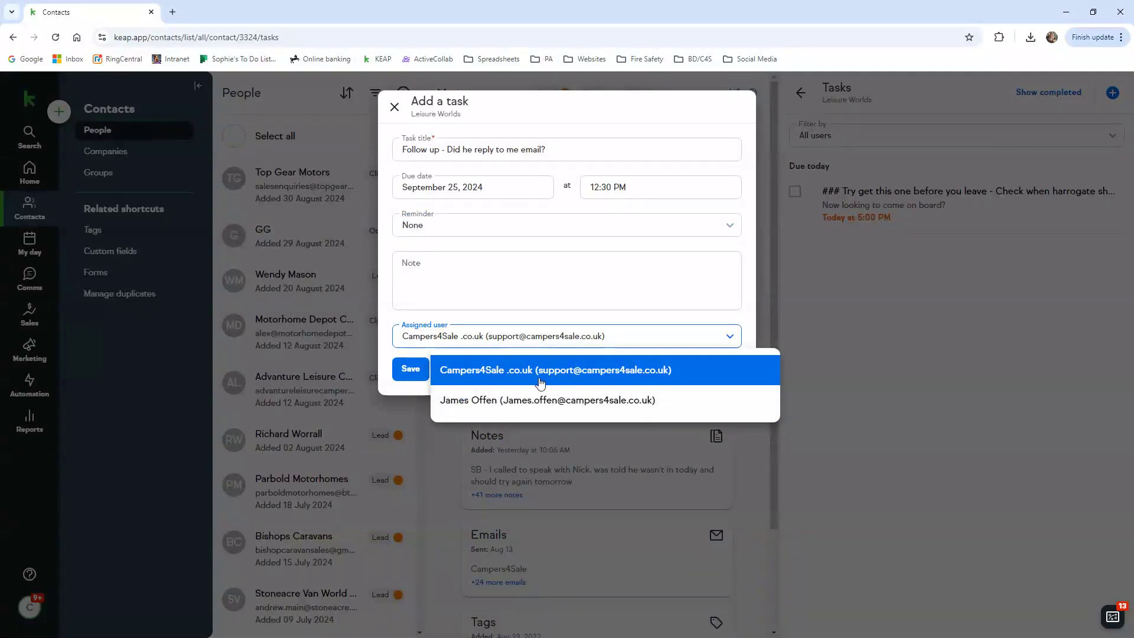
left_click(515, 376)
left_click(412, 373)
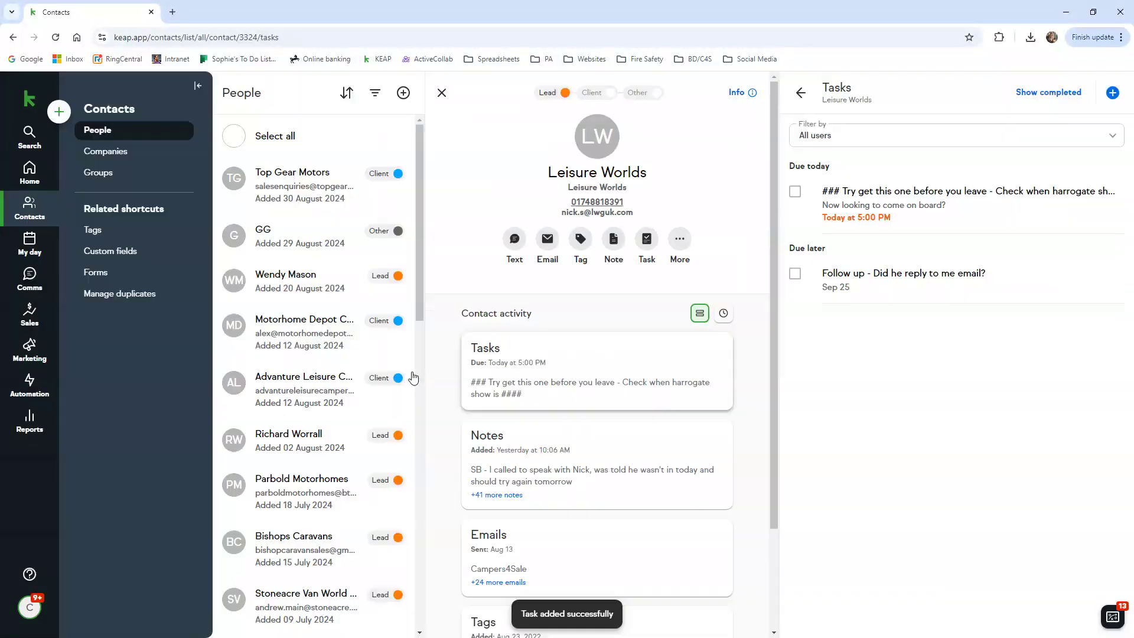
left_click(795, 273)
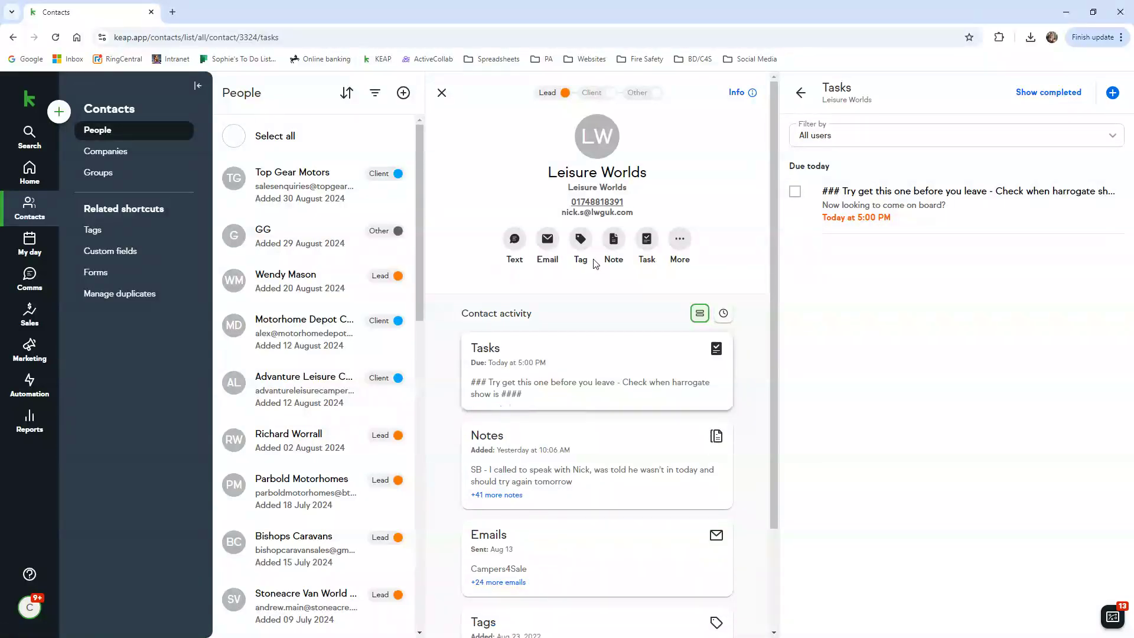
In My day Tasks, tick then untick the Leisure Worlds task, and return to Home
left_click(39, 255)
left_click(109, 173)
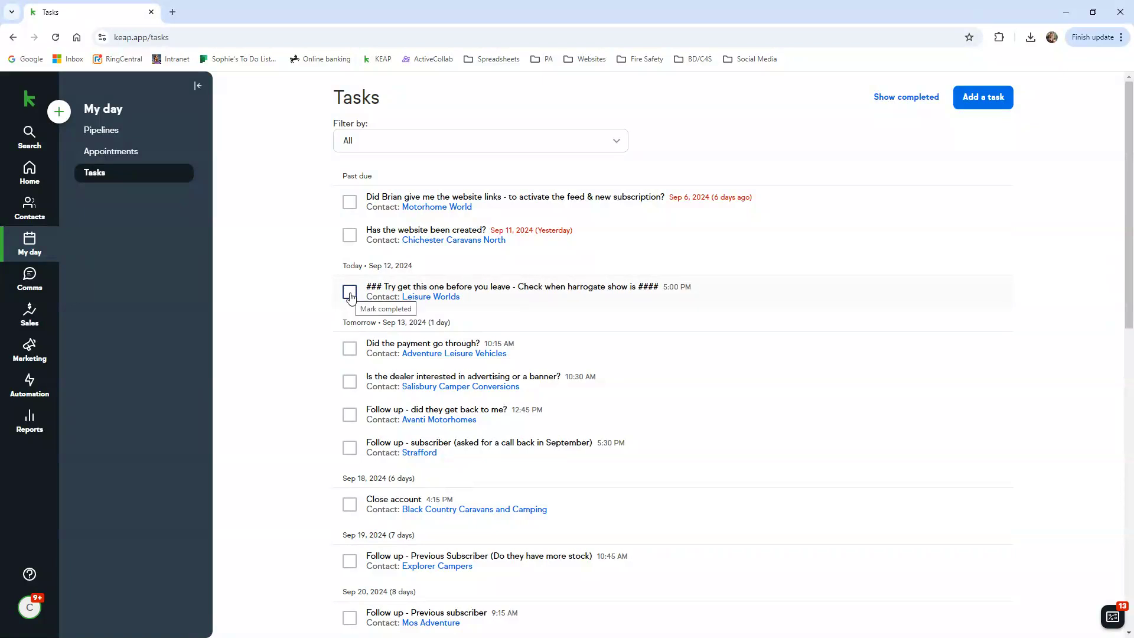
left_click(349, 291)
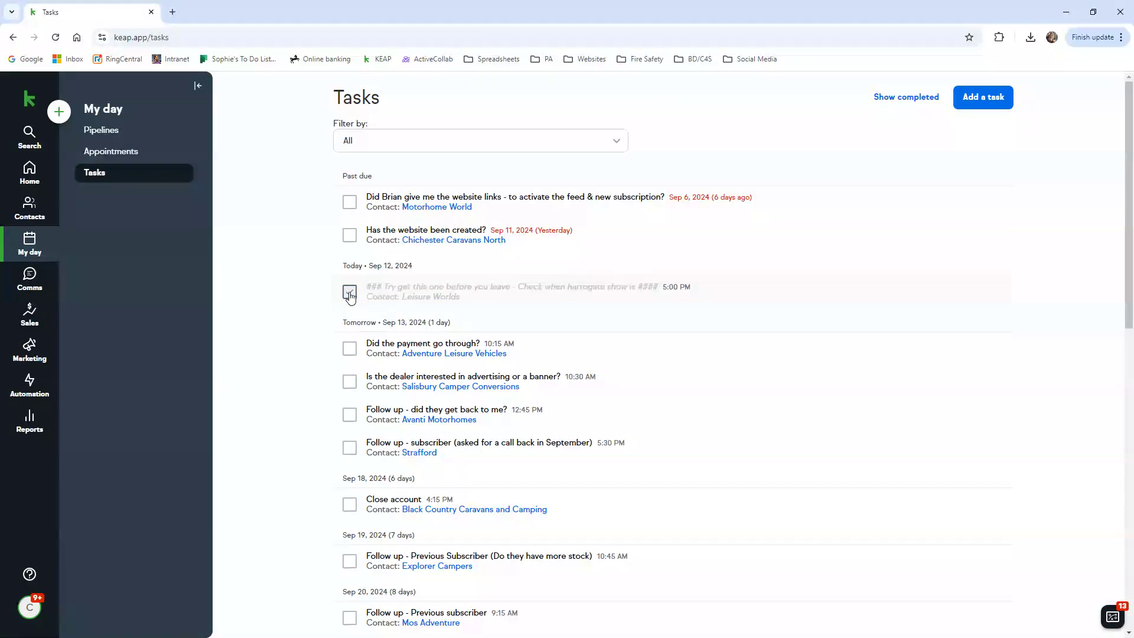
left_click(349, 292)
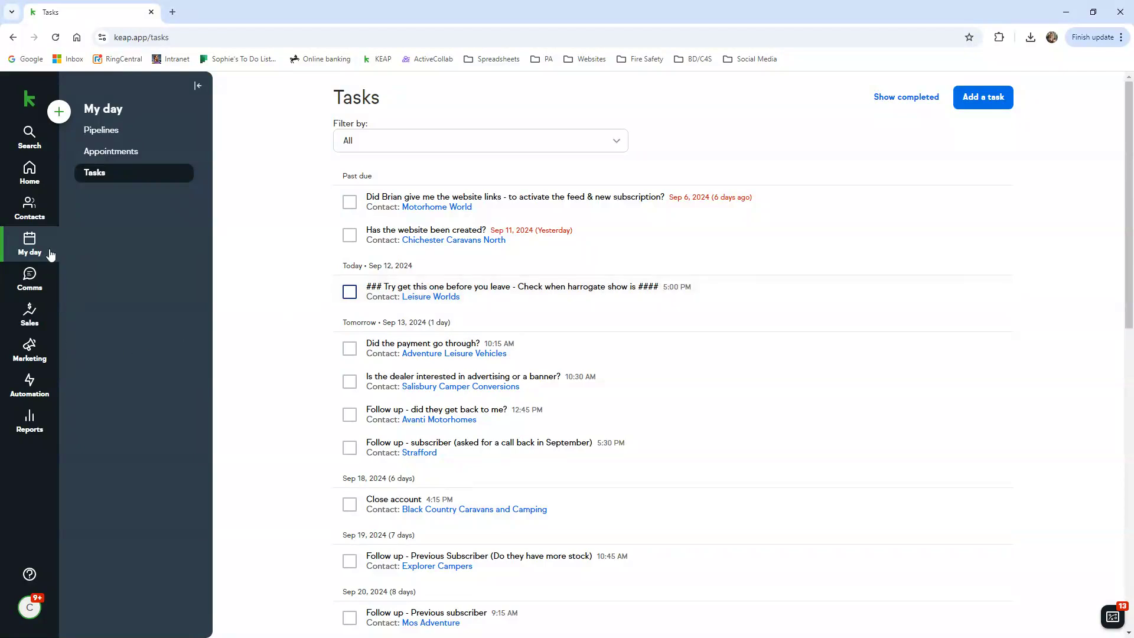
left_click(29, 172)
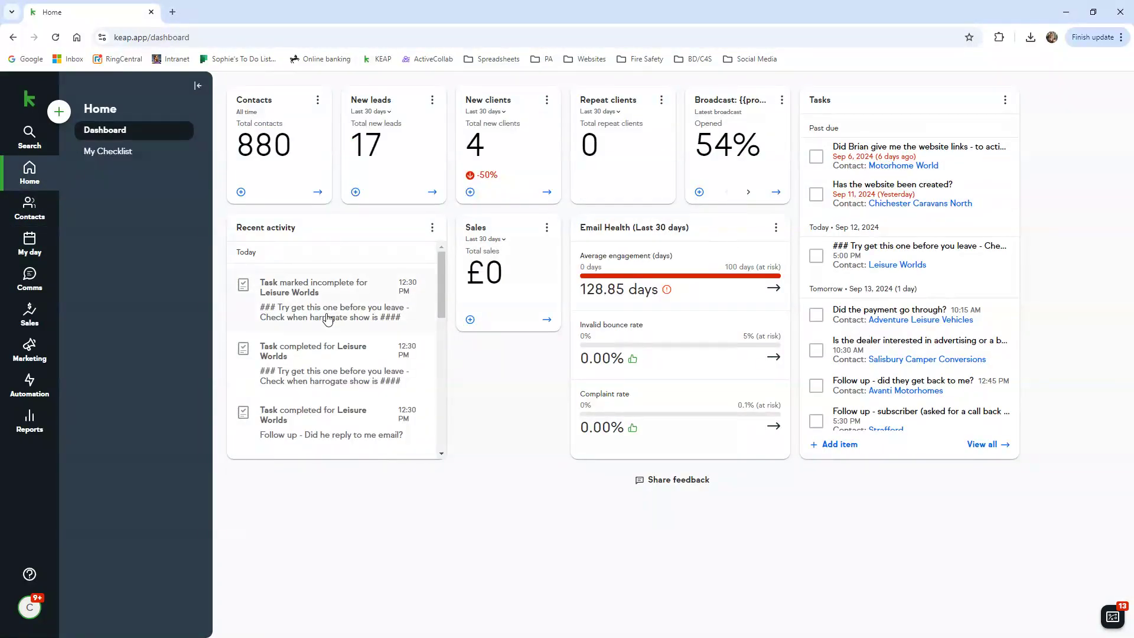
From My day, go to Easy automations and switch to the automation builder list
left_click(37, 255)
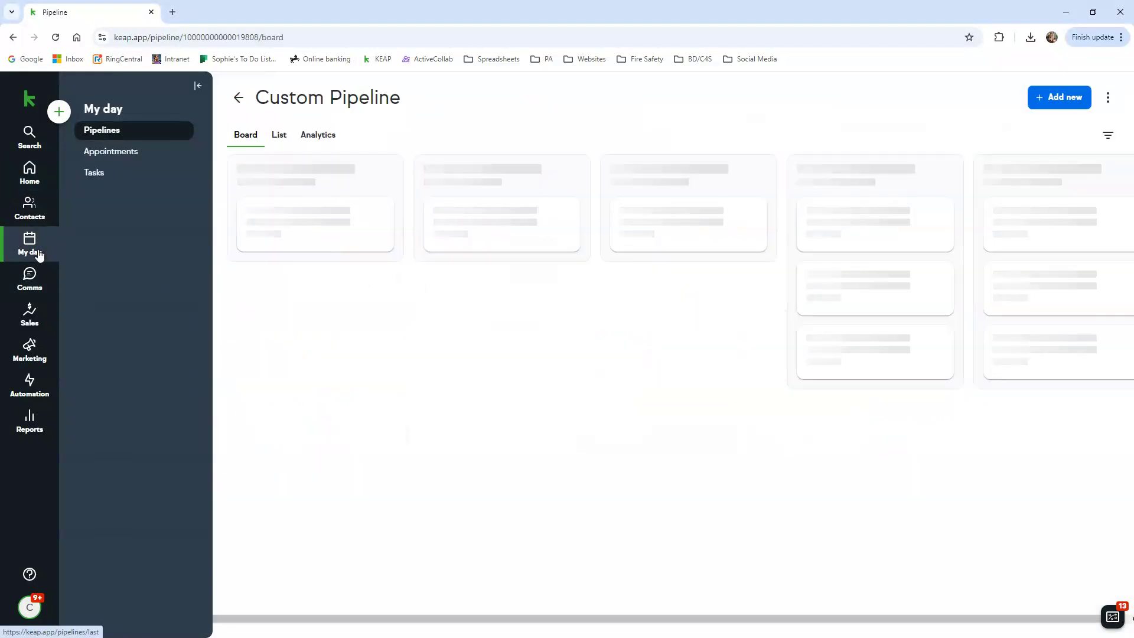
left_click(29, 387)
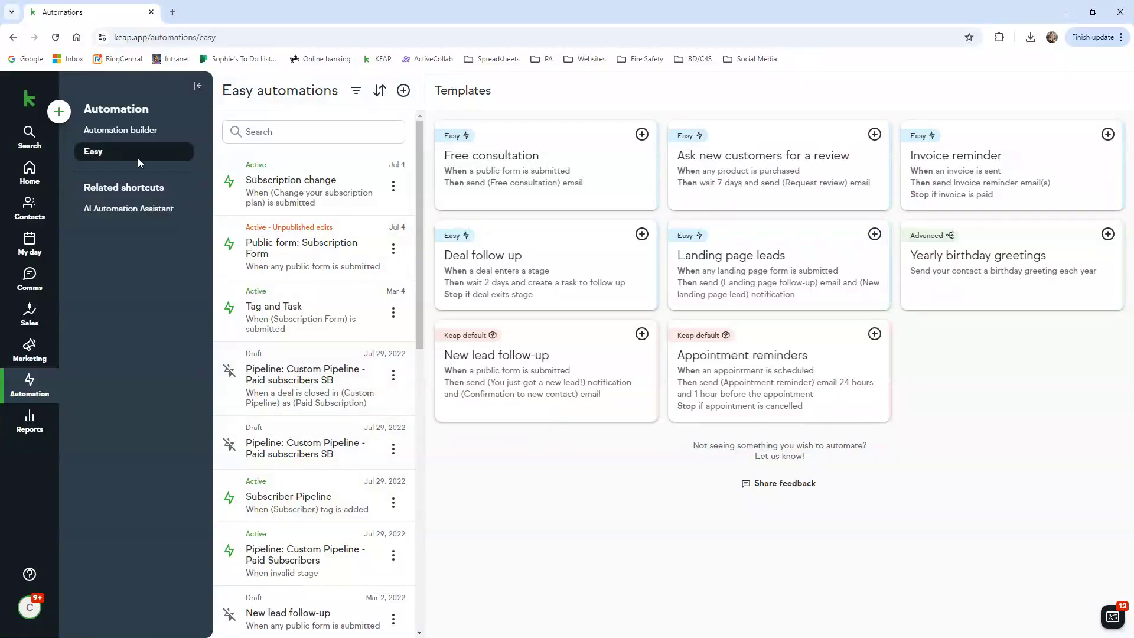
left_click(118, 135)
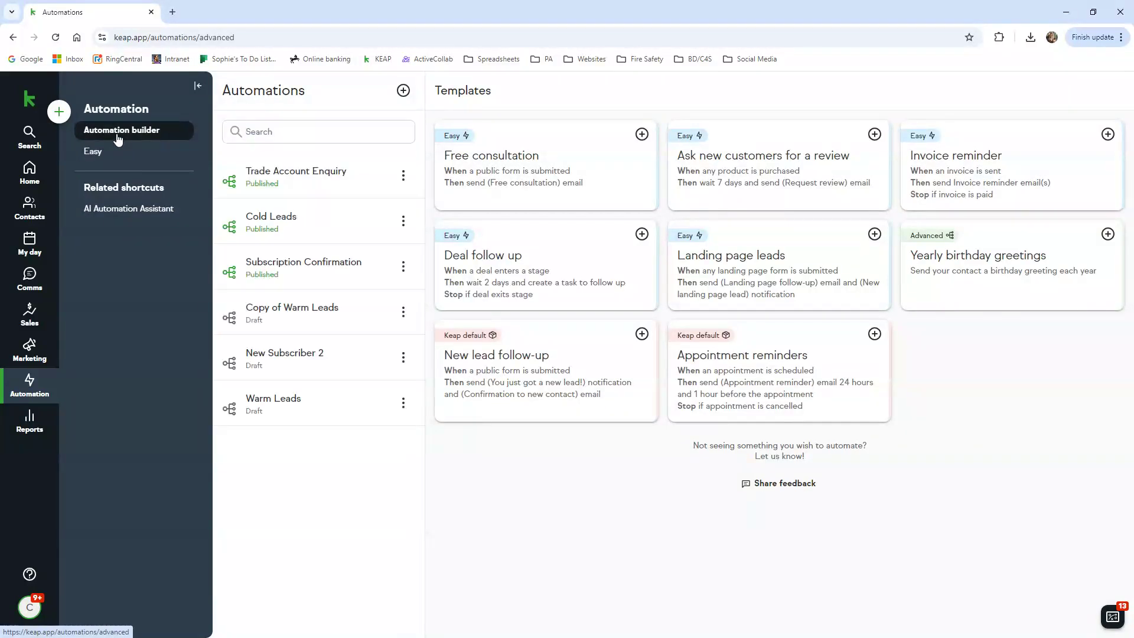
Edit the Trade Account Enquiry automation via its three-dot menu to open its campaign canvas
left_click(317, 190)
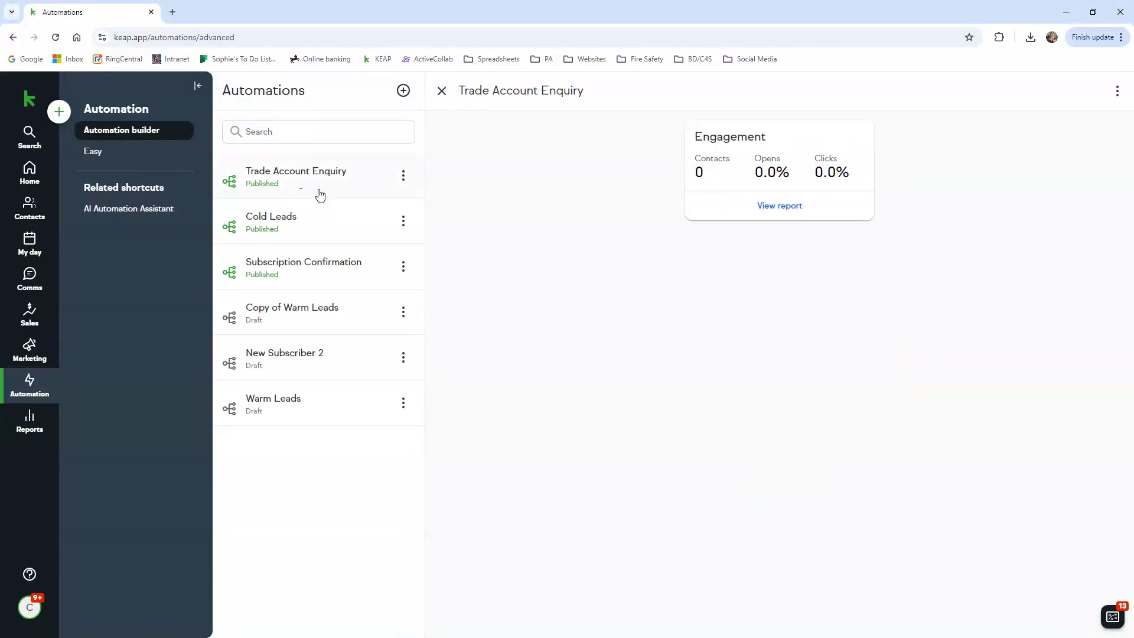
left_click(404, 176)
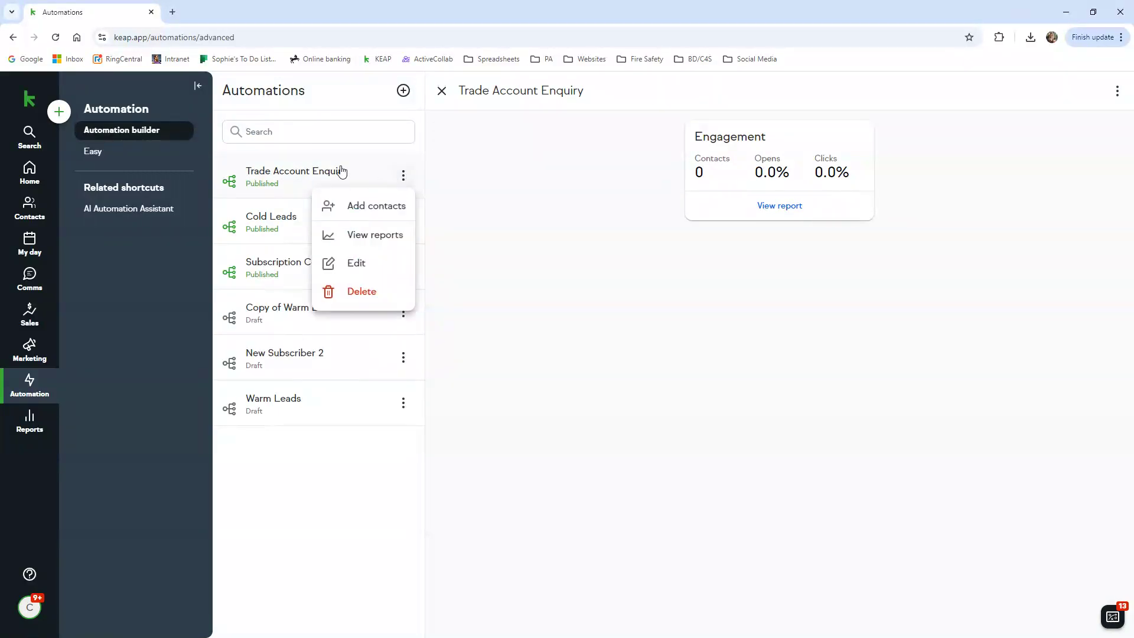
left_click(407, 172)
left_click(780, 206)
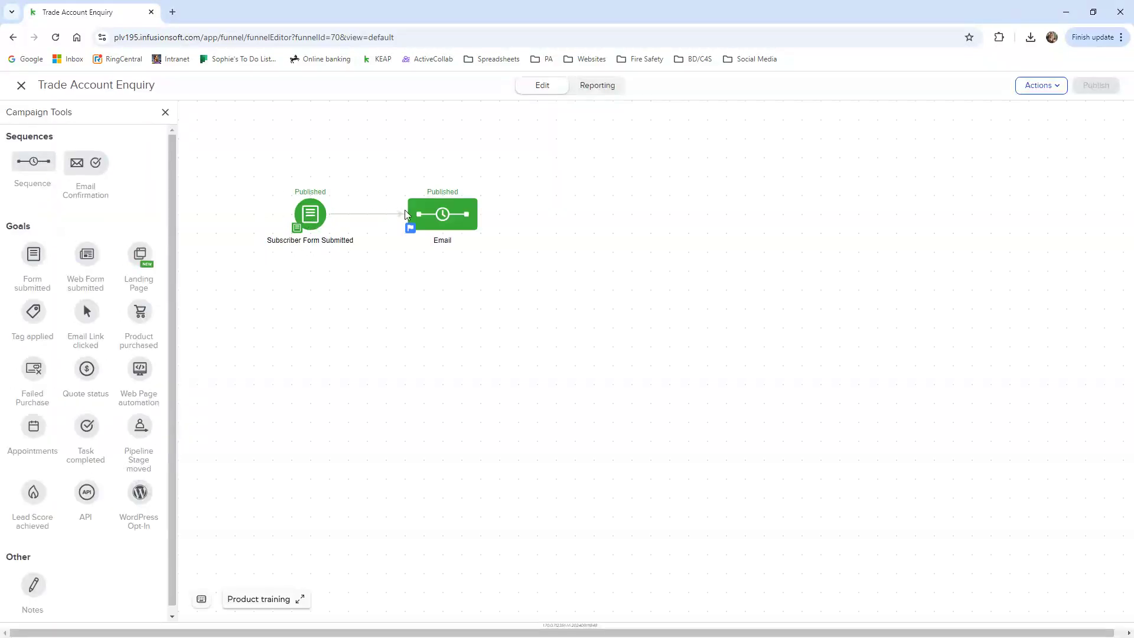
Use View and edit on the Email sequence node to reach the 'Thank you for contacting C4S' email
right_click(445, 217)
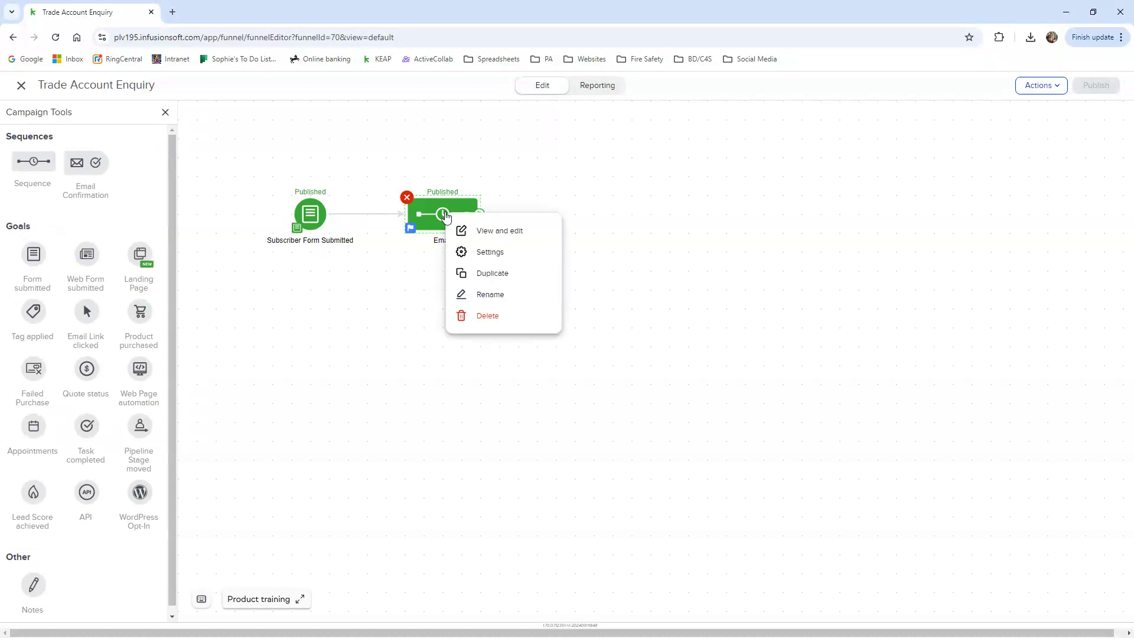
right_click(429, 216)
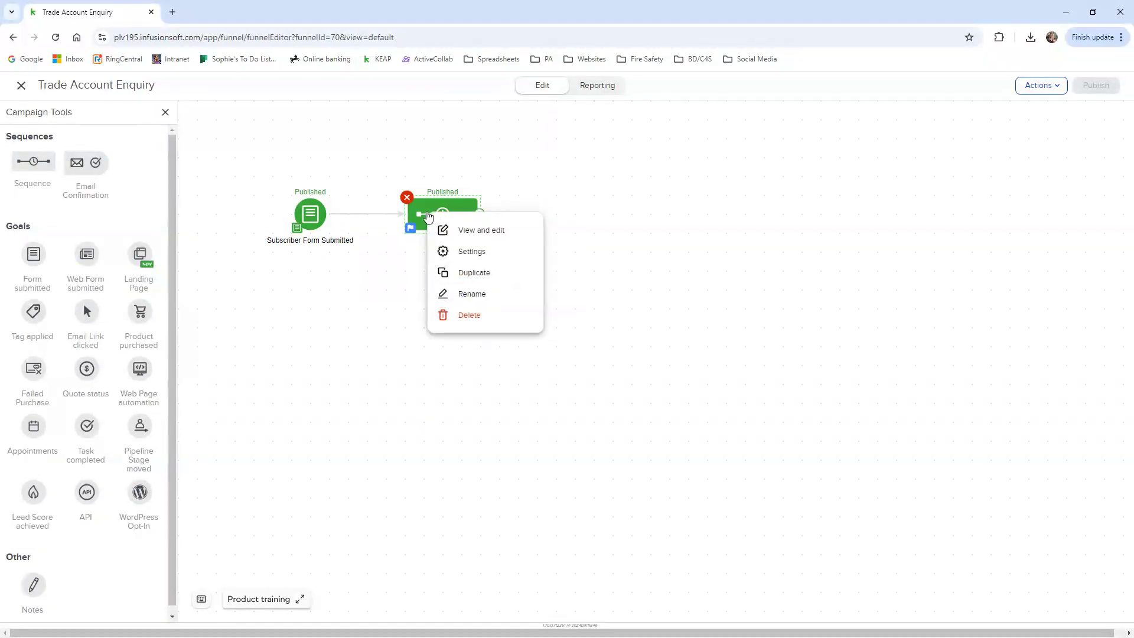
right_click(430, 213)
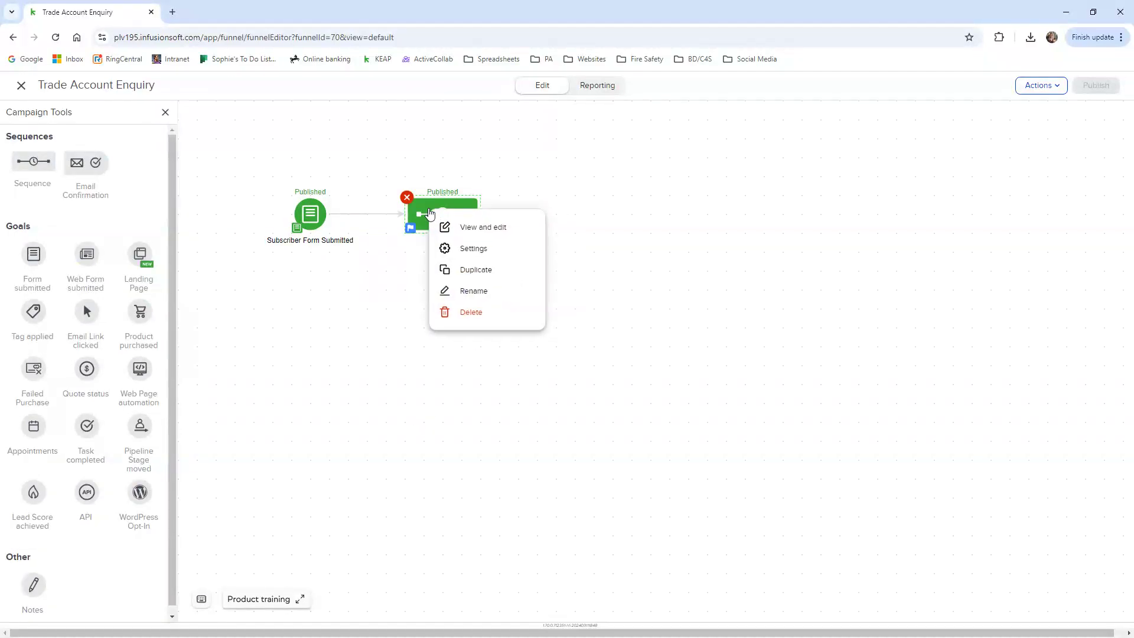
left_click(473, 227)
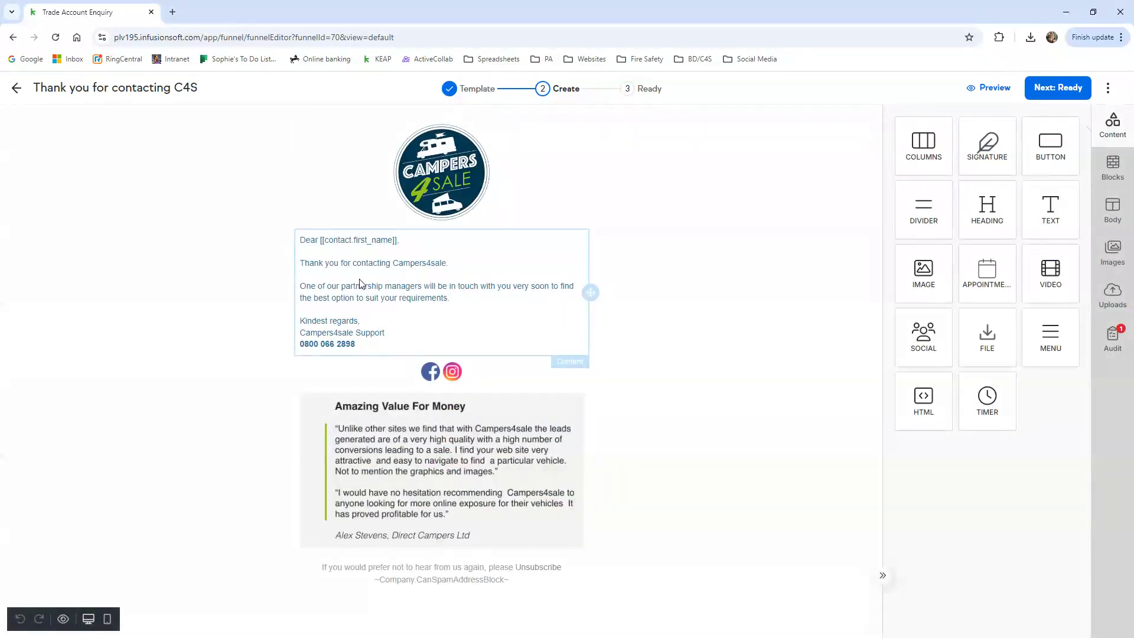
Back out of the email editor and Trade Account Enquiry campaign to the Automations list
left_click(17, 89)
left_click(23, 90)
left_click(23, 90)
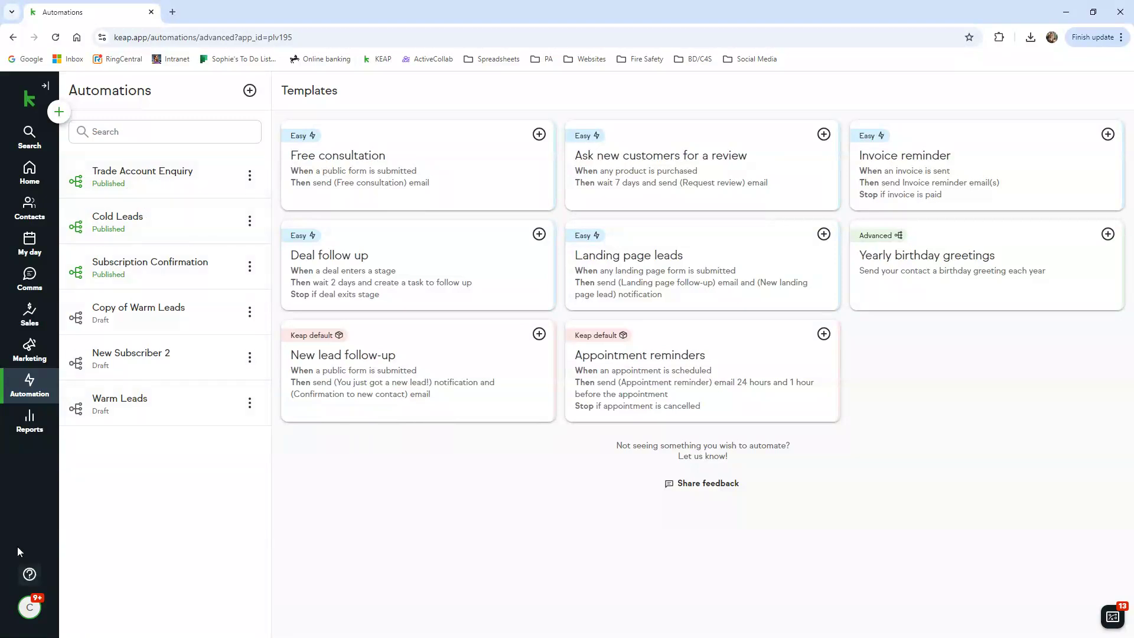
Search contacts for 0748 then 'caravan', open a matching dealer's record, and return Home
left_click(33, 139)
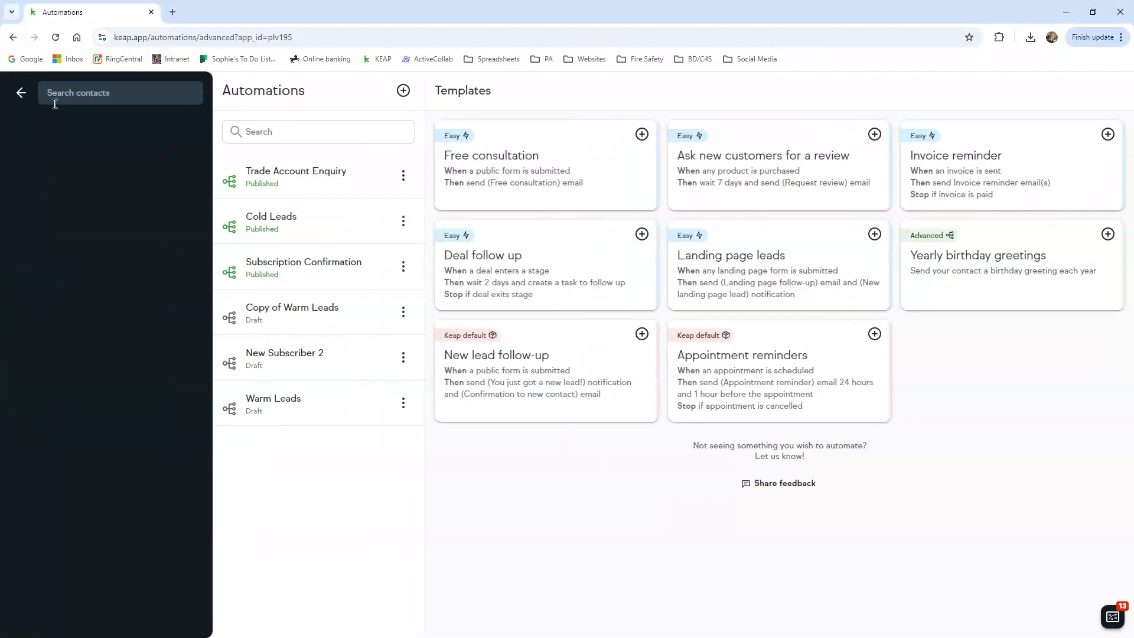
type("s")
key("BackSpace")
type("0748")
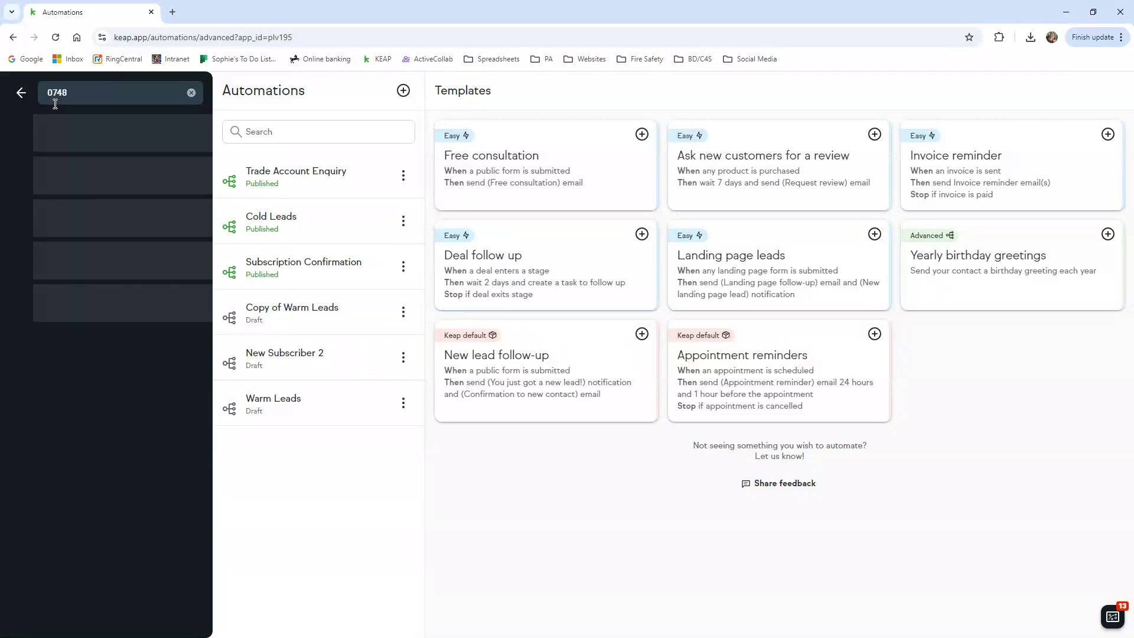
key("BackSpace")
key("BackSpace")
key("BackSpace")
key("BackSpace")
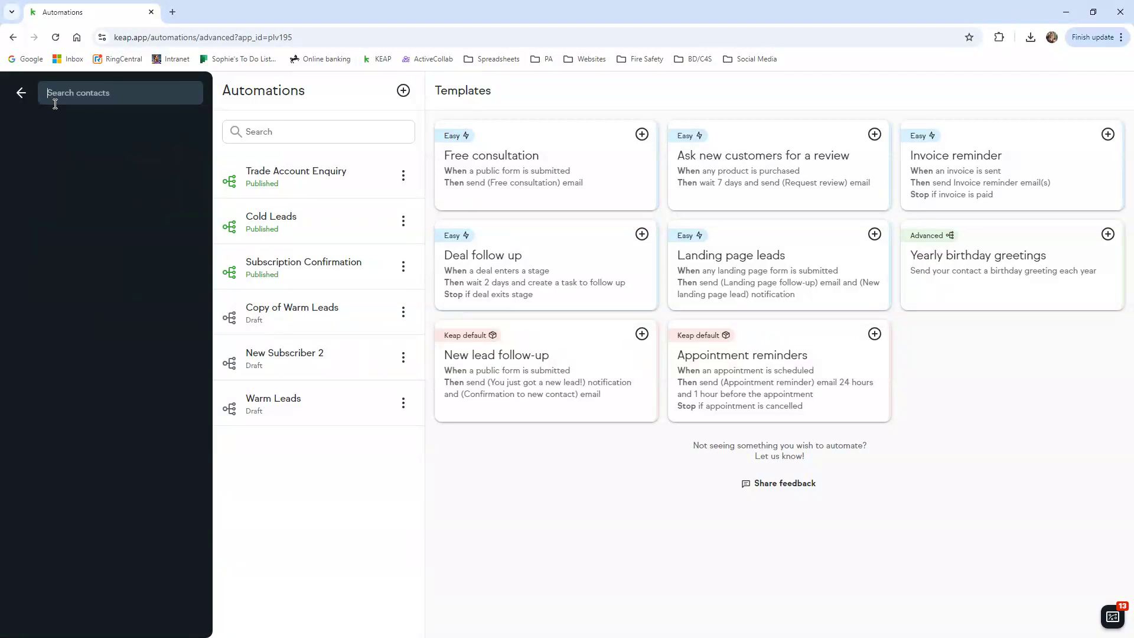
type("caravans")
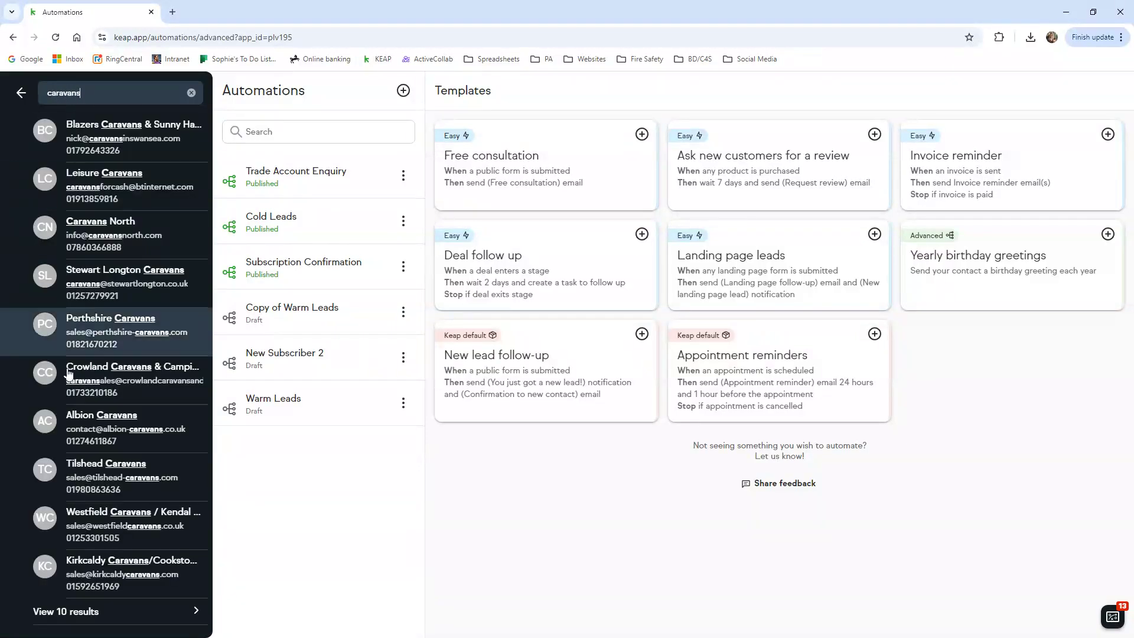
left_click(153, 290)
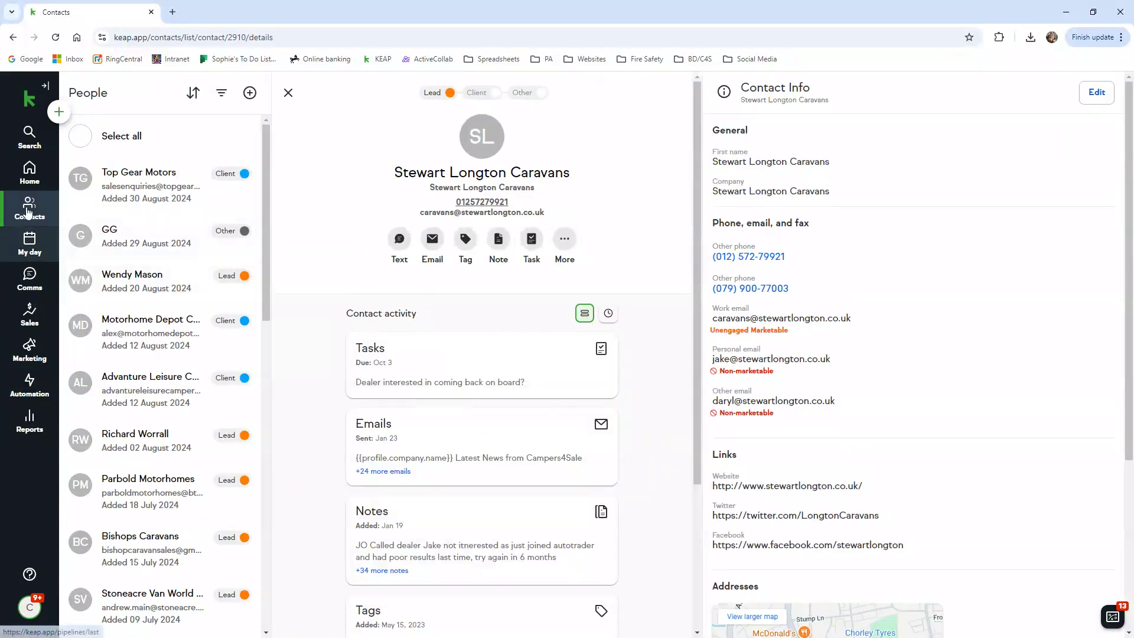
left_click(36, 186)
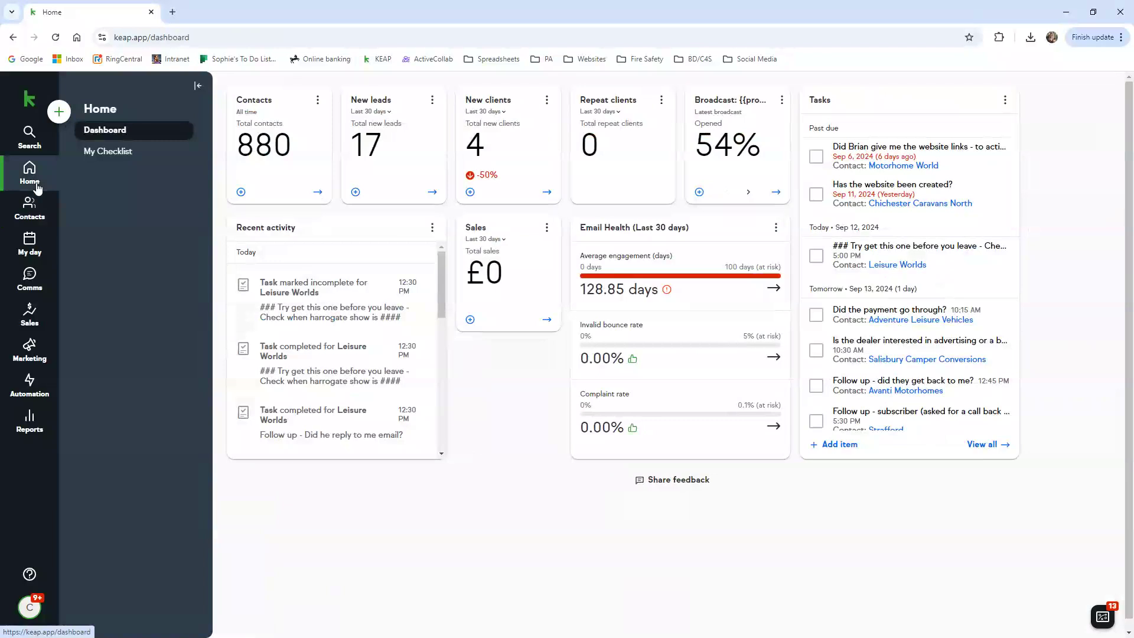
From the avatar menu's Notifications, view the first task, dismiss the error, and reopen Notifications
left_click(33, 602)
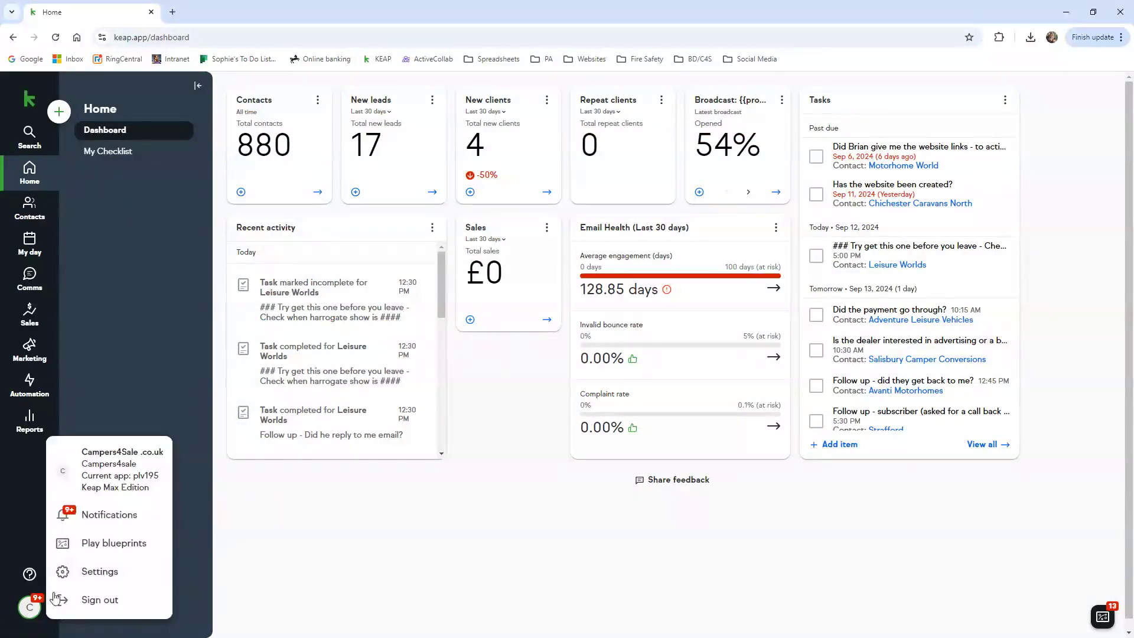
left_click(83, 522)
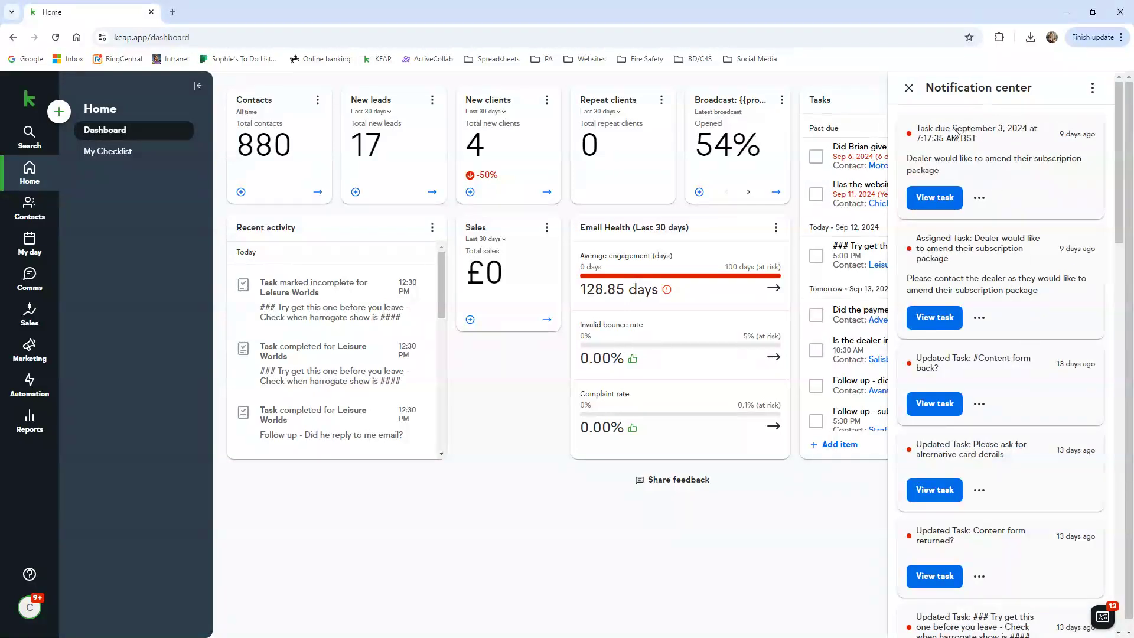
left_click(935, 198)
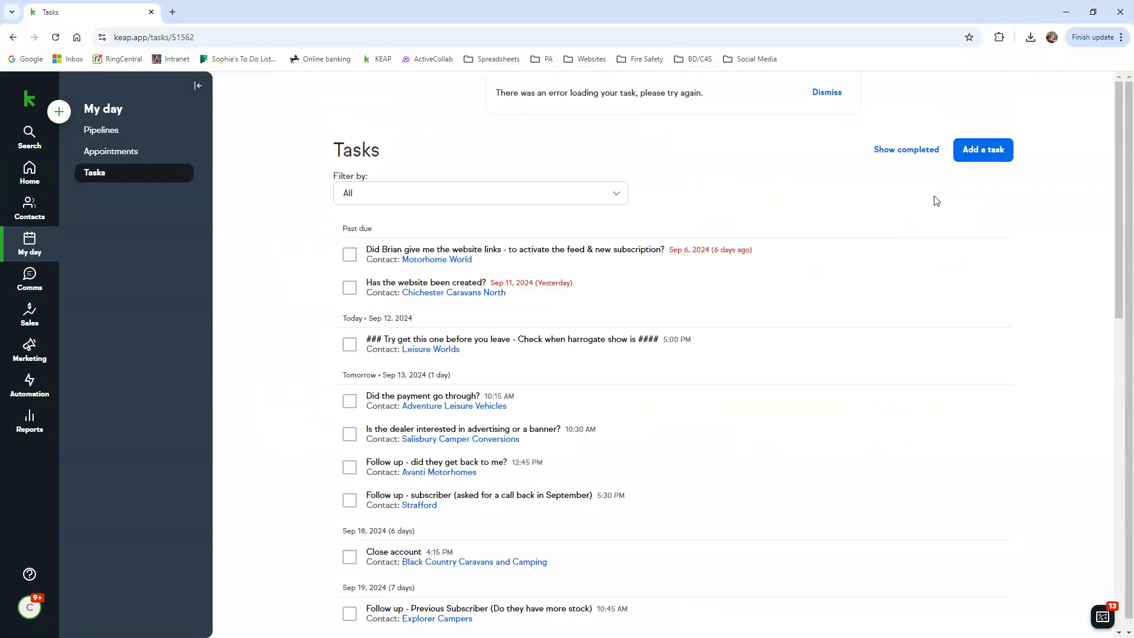
left_click(826, 93)
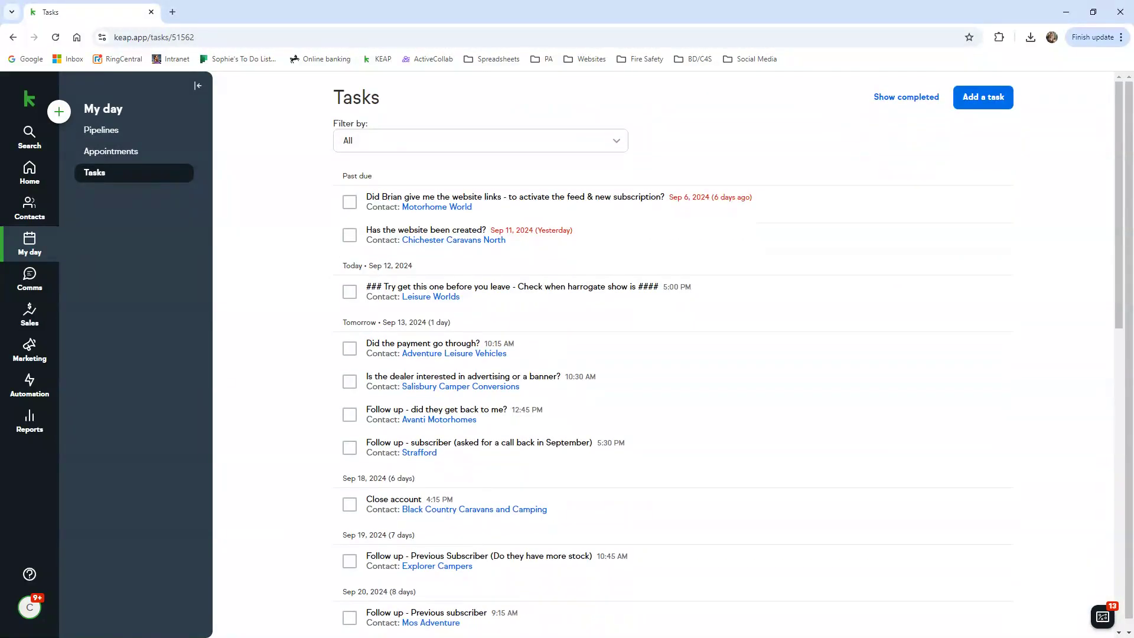
left_click(30, 607)
left_click(94, 513)
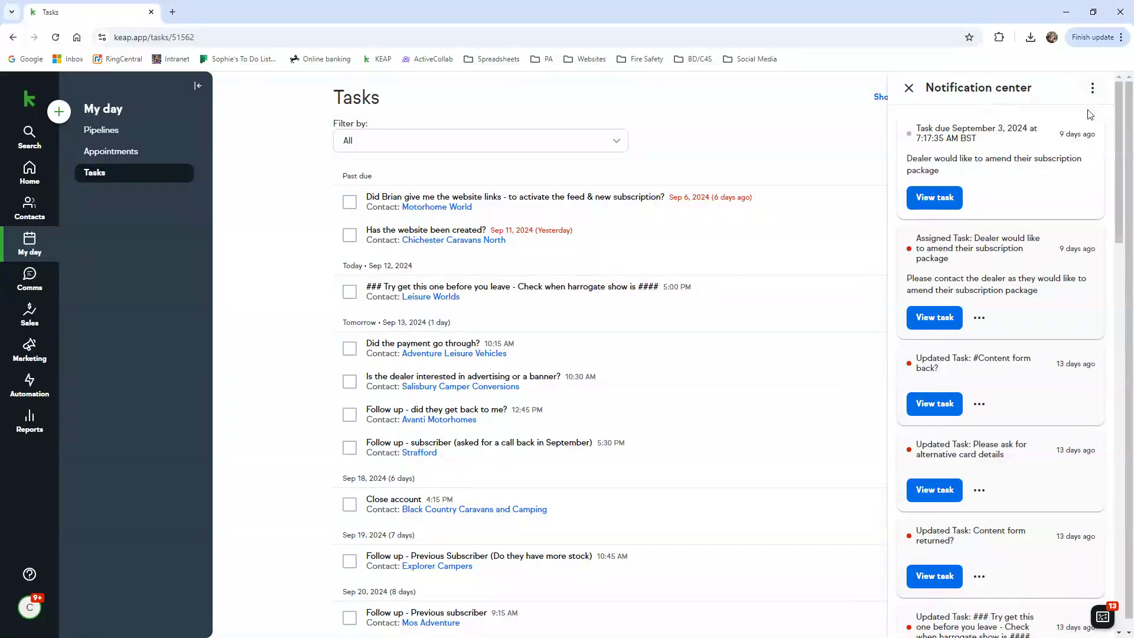
Toggle the avatar menu and My Checklist panel, then return to the Home dashboard
left_click(30, 612)
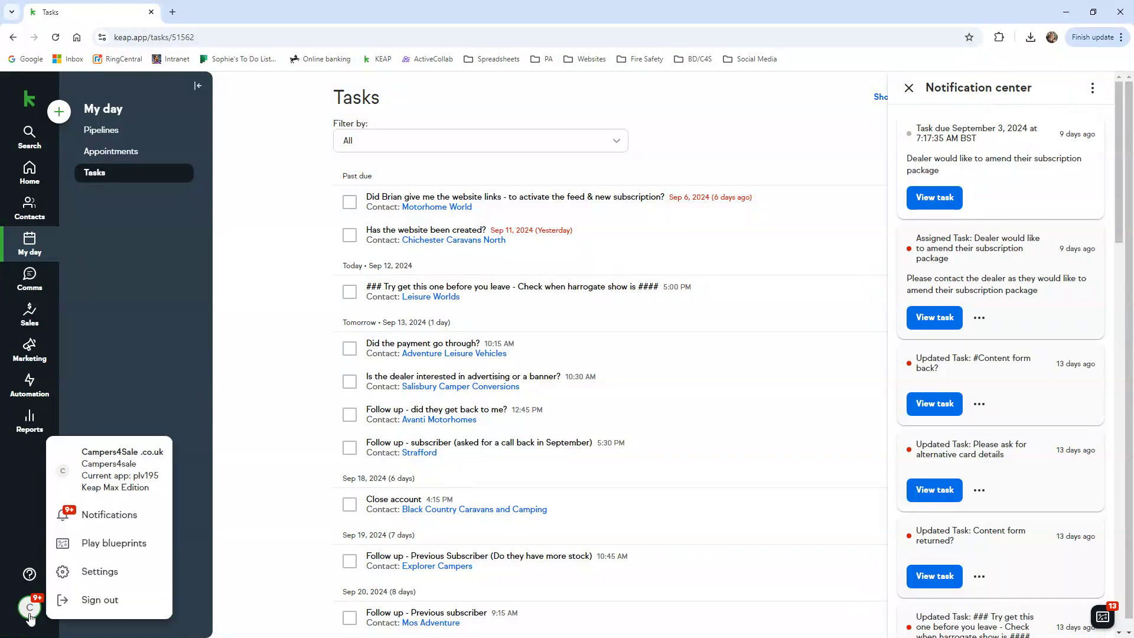
left_click(96, 518)
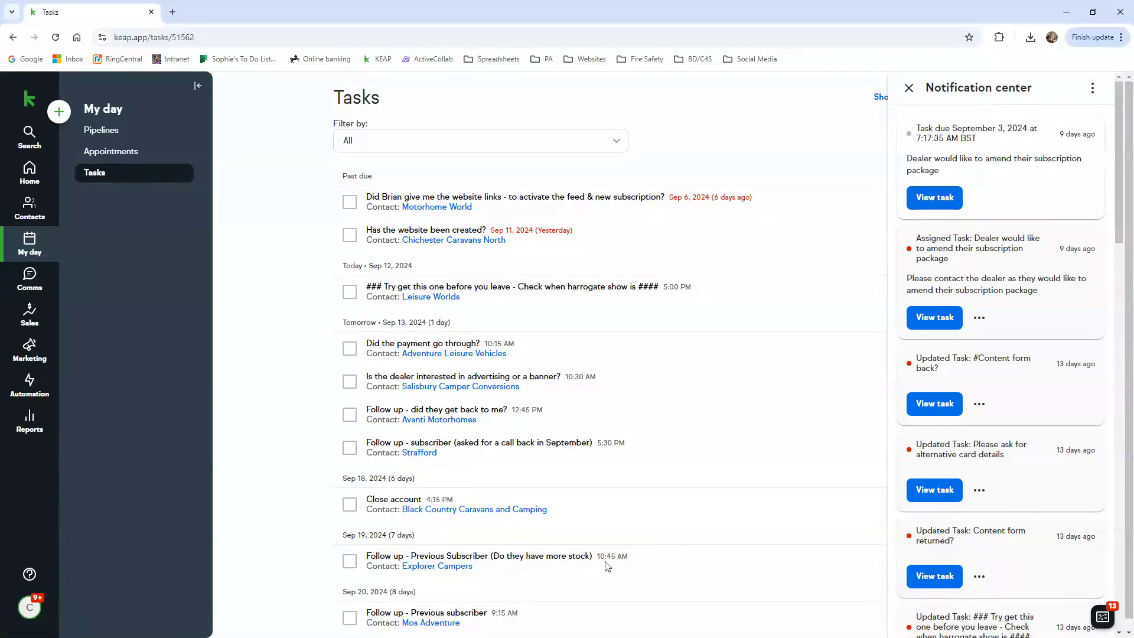
left_click(1100, 617)
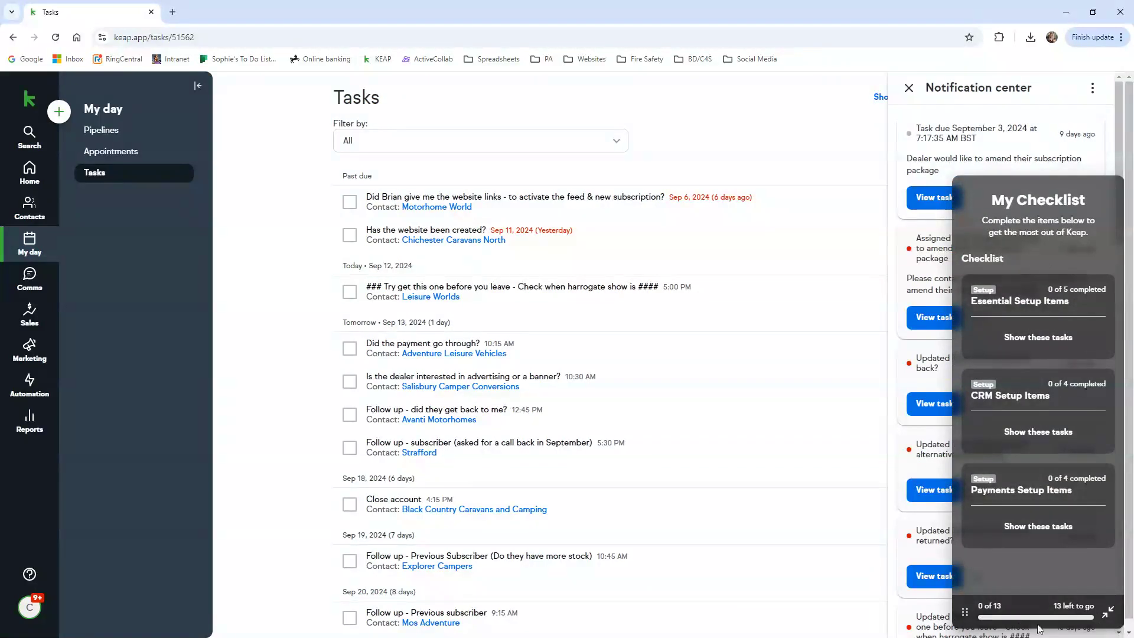
left_click(1109, 609)
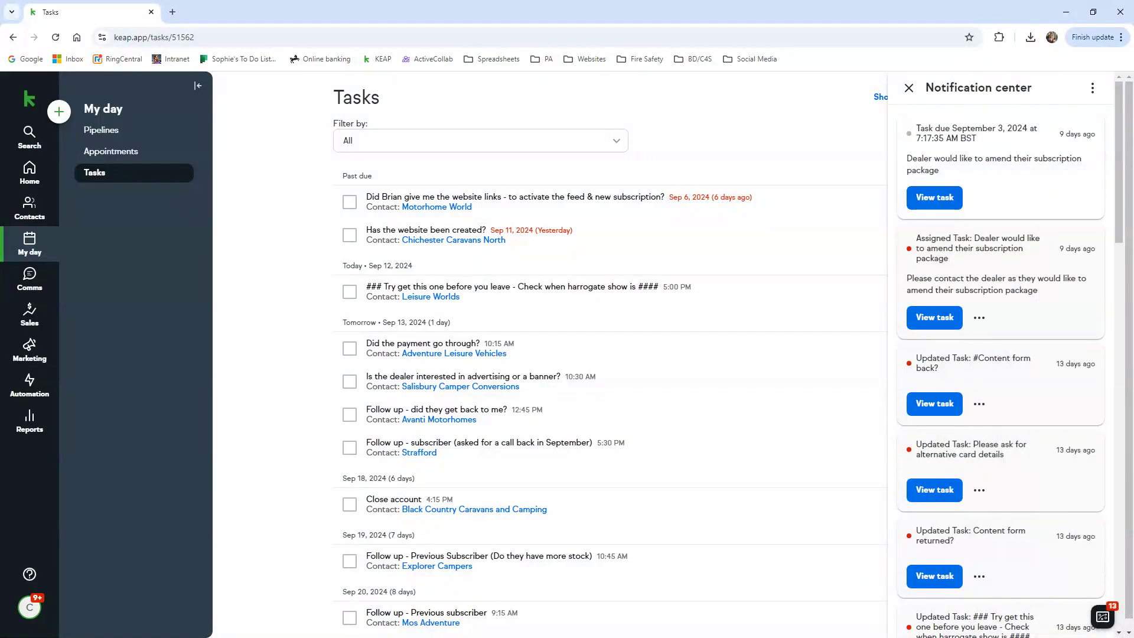
left_click(40, 189)
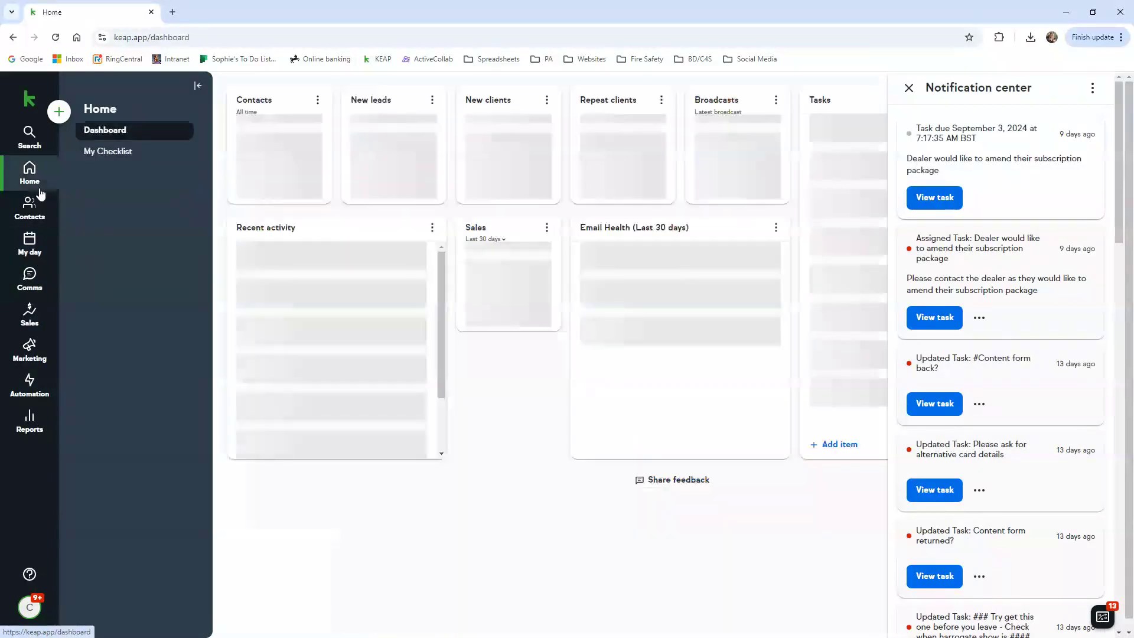